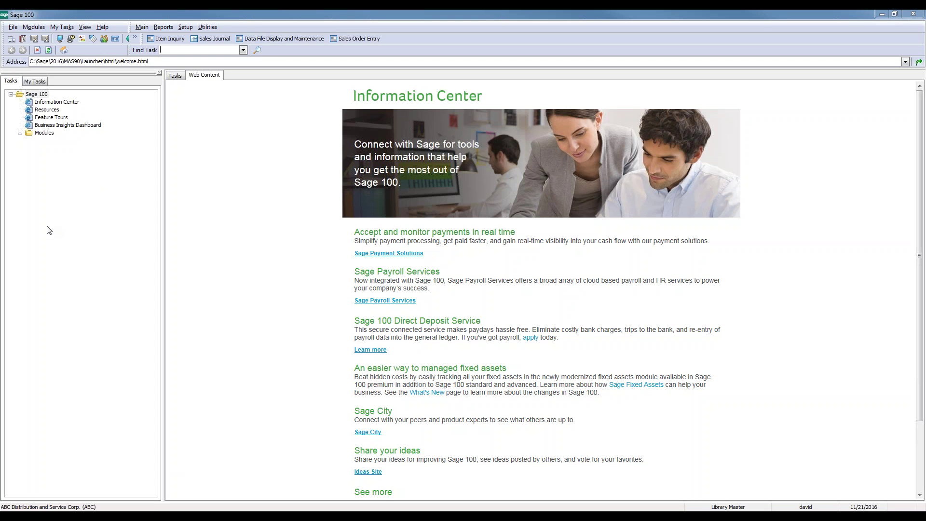
Open Customer Inquiry from Accounts Receivable > Main, accept the accounting date, then close it.
{"action": "left_click", "coordinate": [20, 133]}
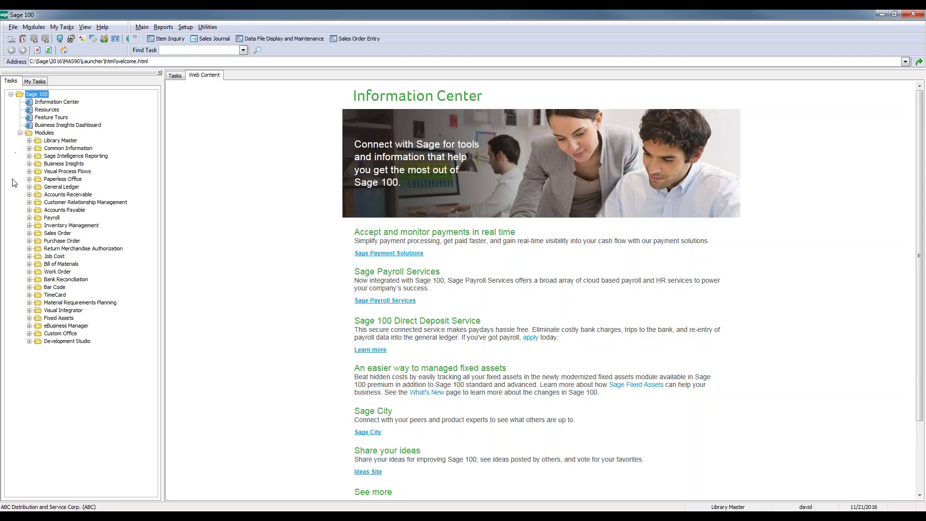
{"action": "left_click", "coordinate": [29, 195]}
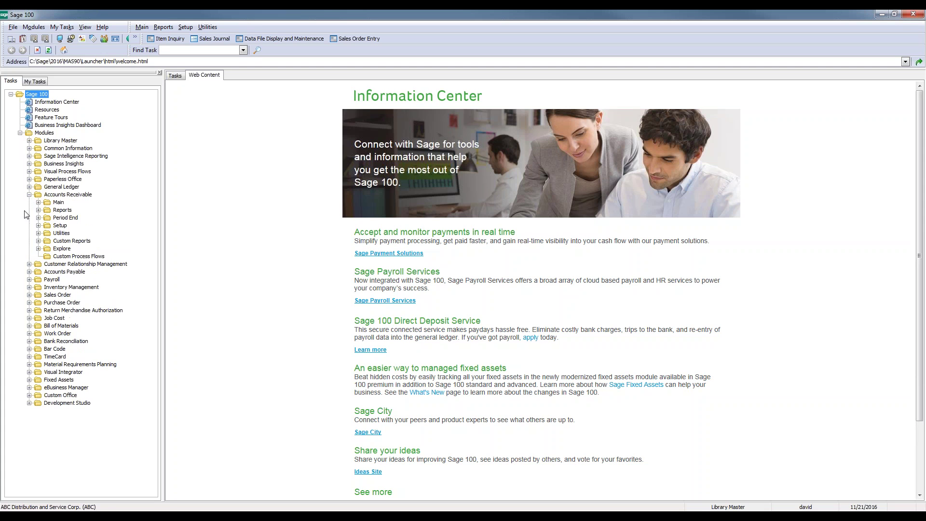
{"action": "left_click", "coordinate": [56, 202]}
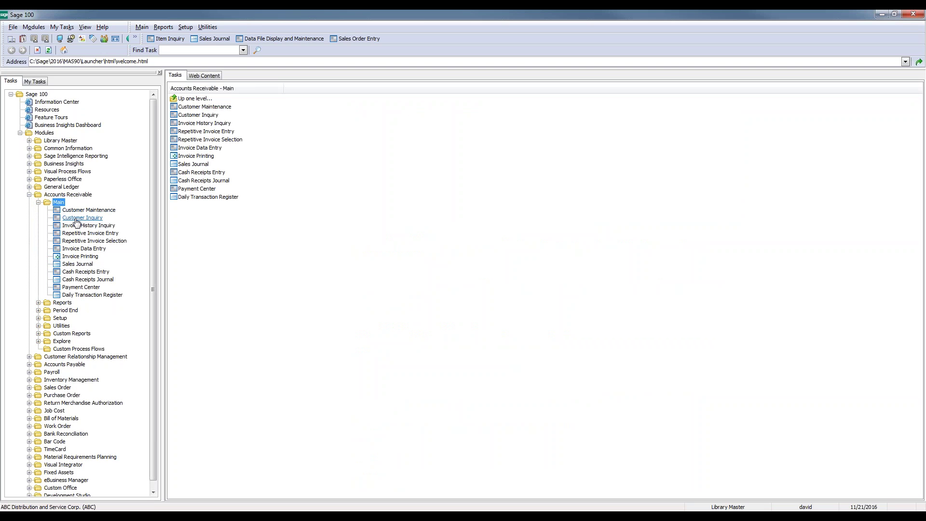
{"action": "left_click", "coordinate": [76, 219]}
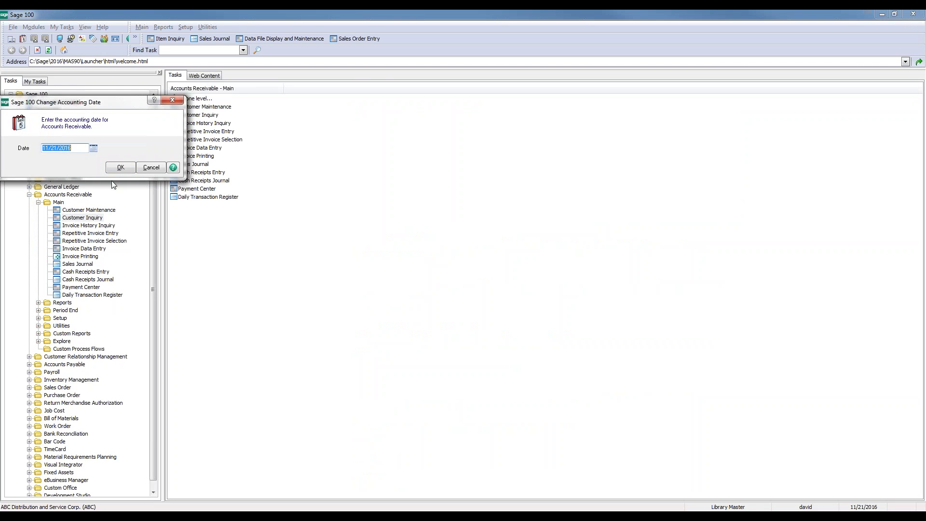
{"action": "left_click", "coordinate": [120, 167]}
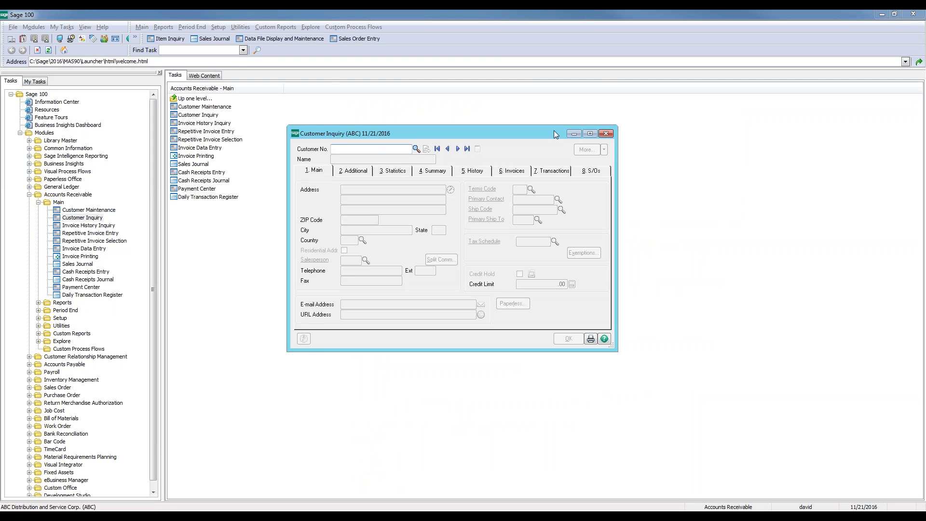
{"action": "left_click", "coordinate": [605, 134]}
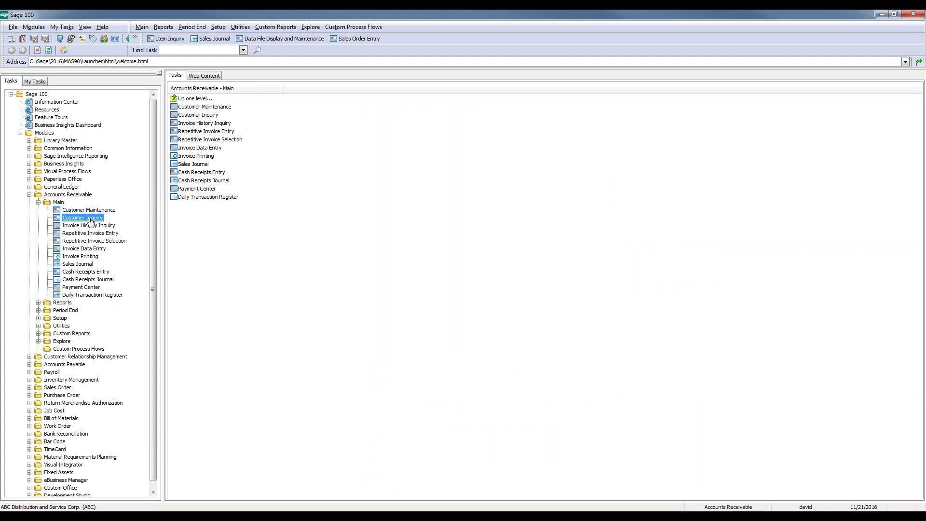
Switch the active company to XYZ Manufacturing Company and accept its accounting date.
{"action": "double_click", "coordinate": [71, 507]}
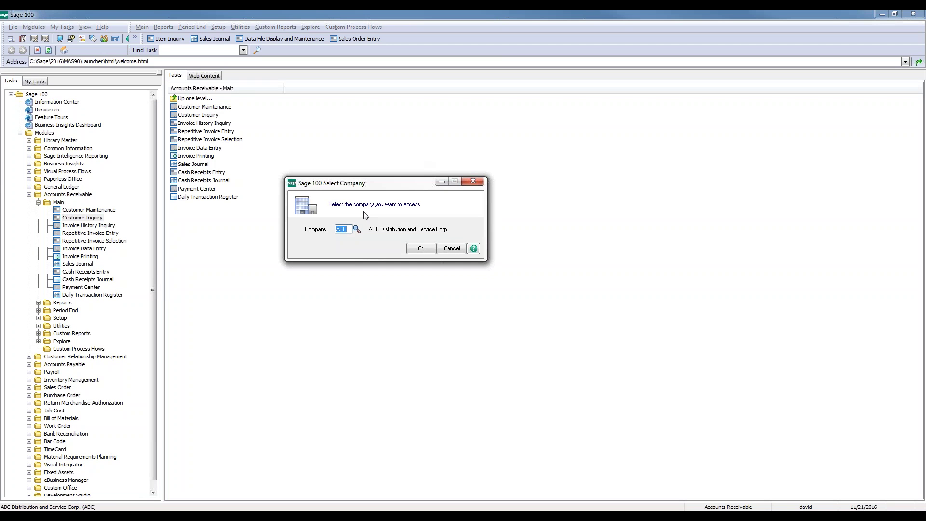
{"action": "left_click", "coordinate": [356, 229]}
{"action": "left_click", "coordinate": [355, 216]}
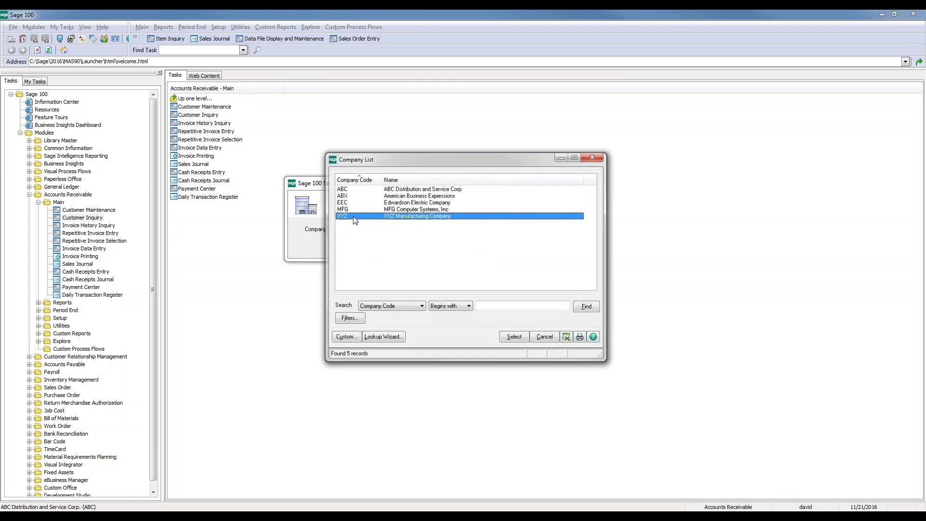
{"action": "double_click", "coordinate": [355, 218]}
{"action": "left_click", "coordinate": [420, 248]}
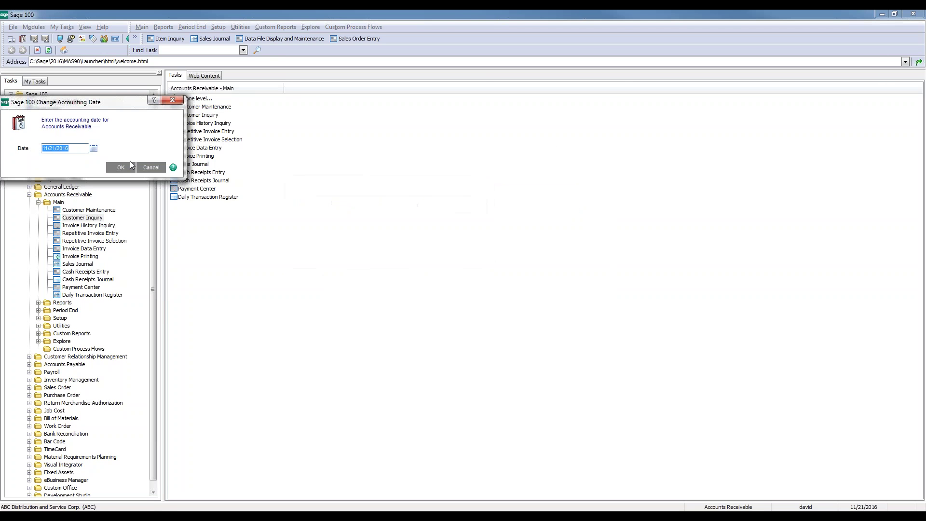
{"action": "left_click", "coordinate": [129, 164]}
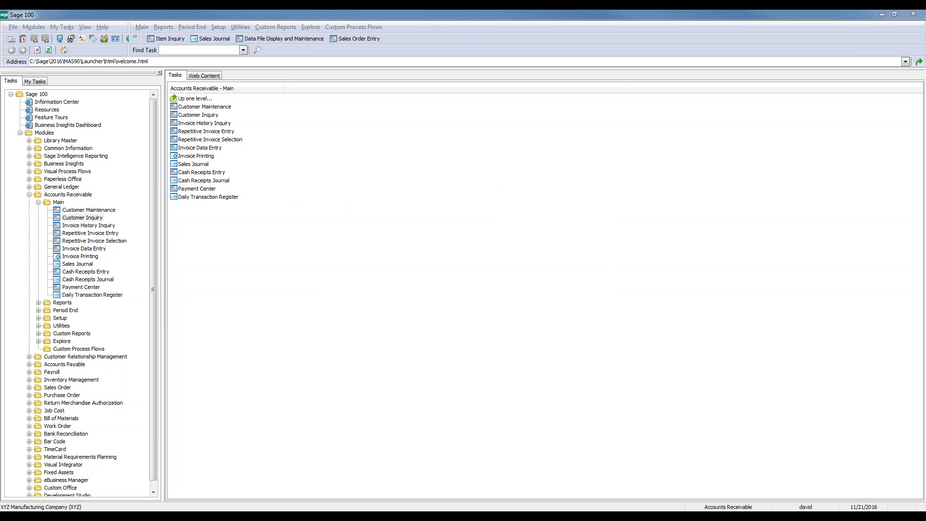
Open Customer Inquiry for XYZ, load the first customer, close it and collapse Main.
{"action": "left_click", "coordinate": [82, 218]}
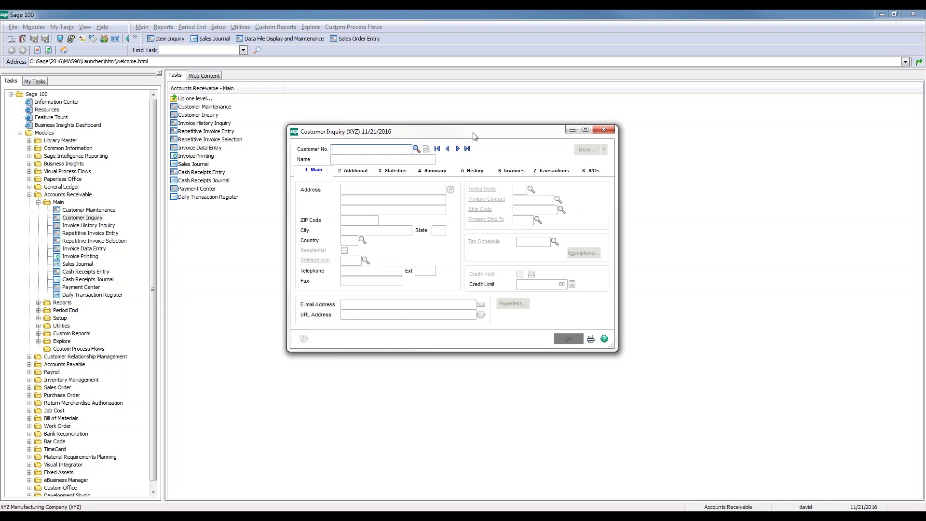
{"action": "left_click_drag", "start_coordinate": [473, 136], "coordinate": [459, 190]}
{"action": "left_click", "coordinate": [443, 203]}
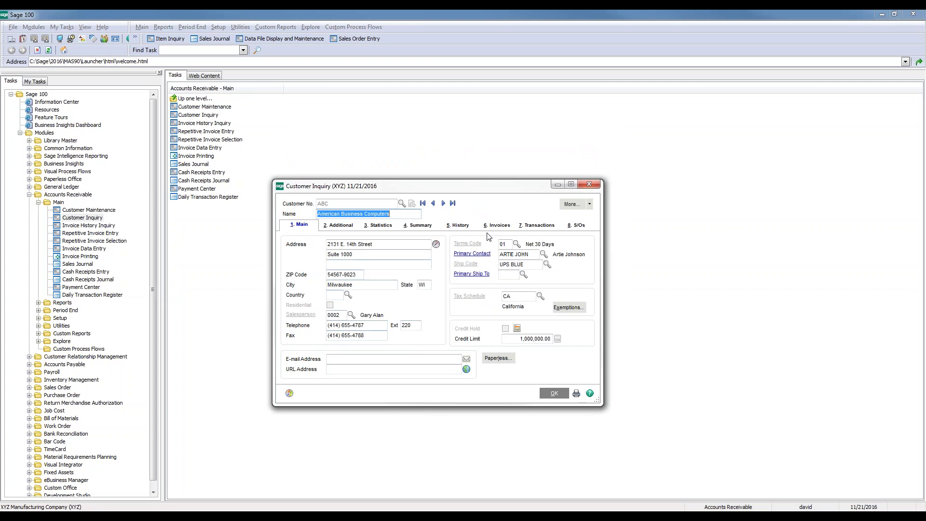
{"action": "left_click", "coordinate": [589, 184]}
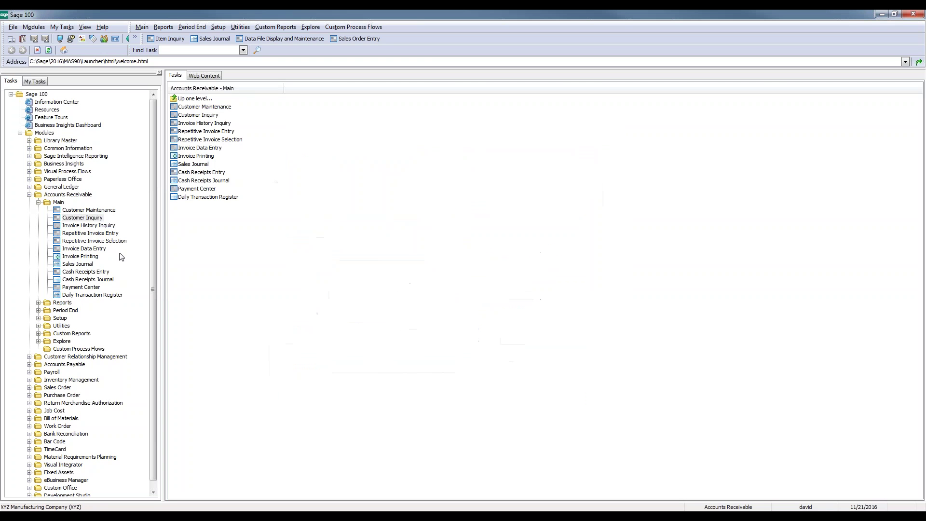
{"action": "left_click", "coordinate": [38, 203]}
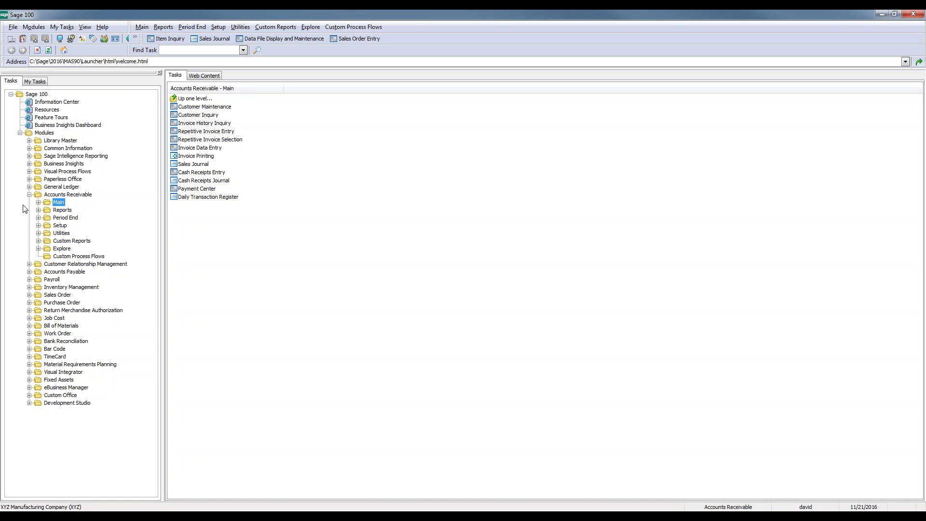
Open Theme Maintenance under Library Master > Main and bring up the Theme Code lookup list.
{"action": "left_click", "coordinate": [29, 194]}
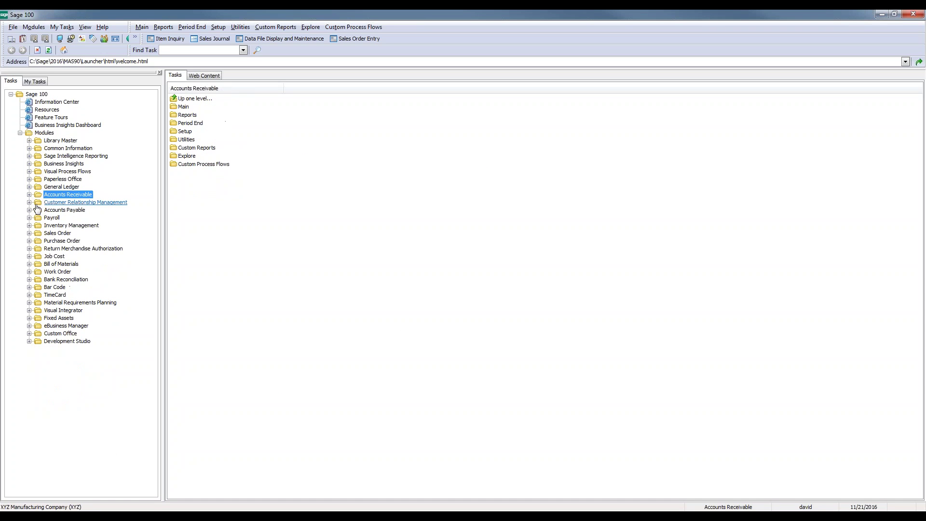
{"action": "left_click", "coordinate": [29, 140]}
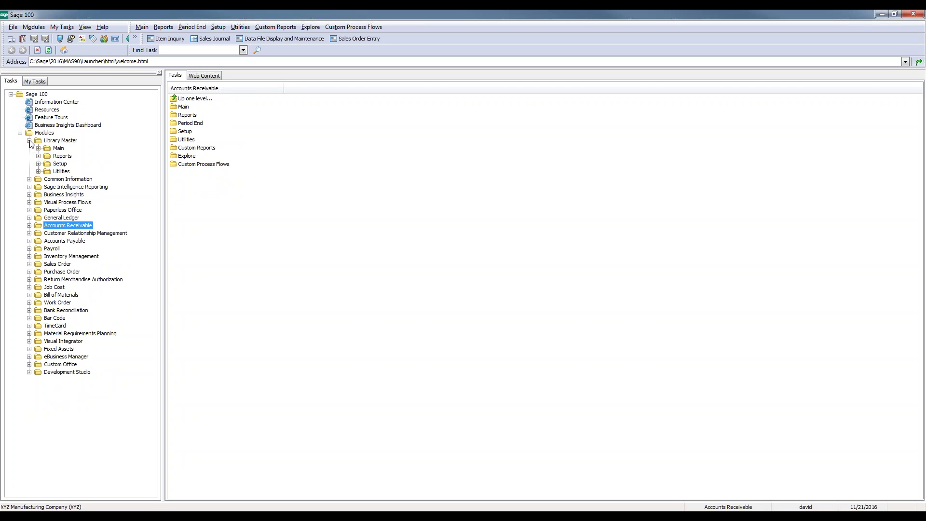
{"action": "left_click", "coordinate": [58, 149]}
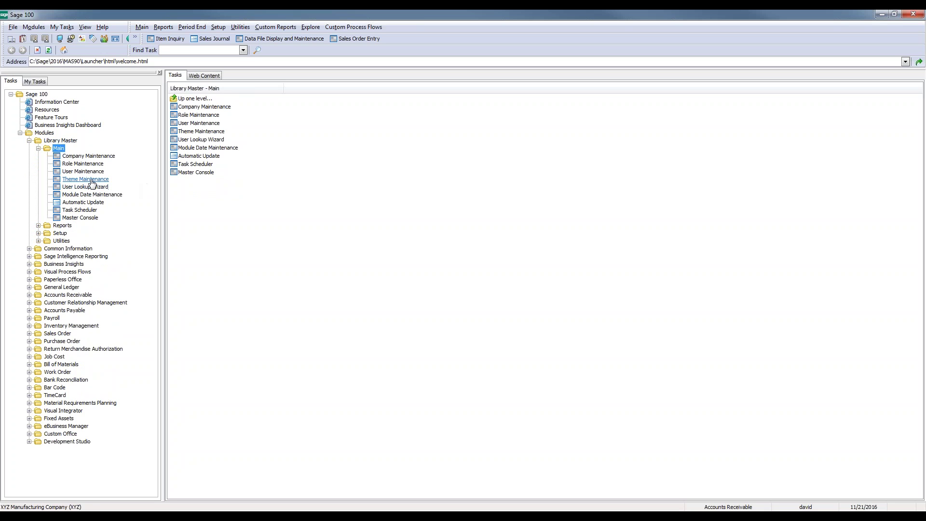
{"action": "left_click", "coordinate": [86, 179]}
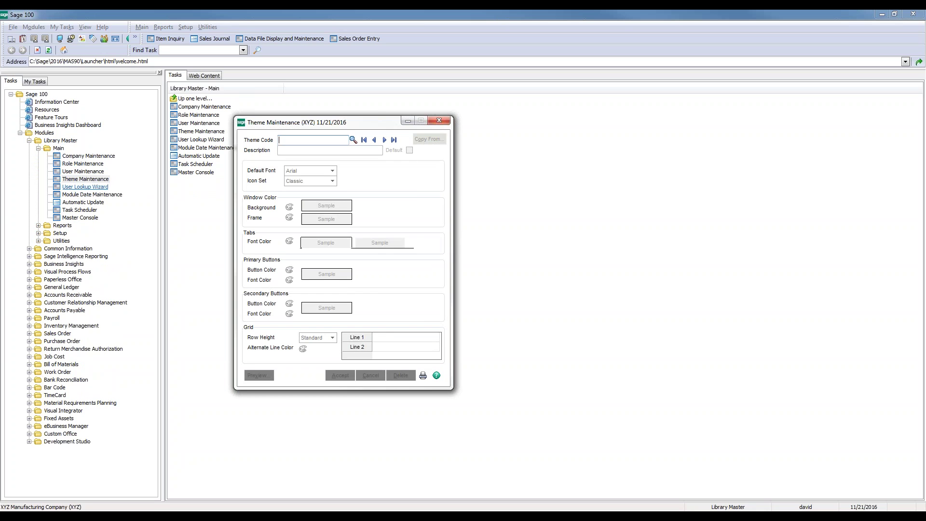
{"action": "left_click_drag", "start_coordinate": [306, 124], "coordinate": [455, 117]}
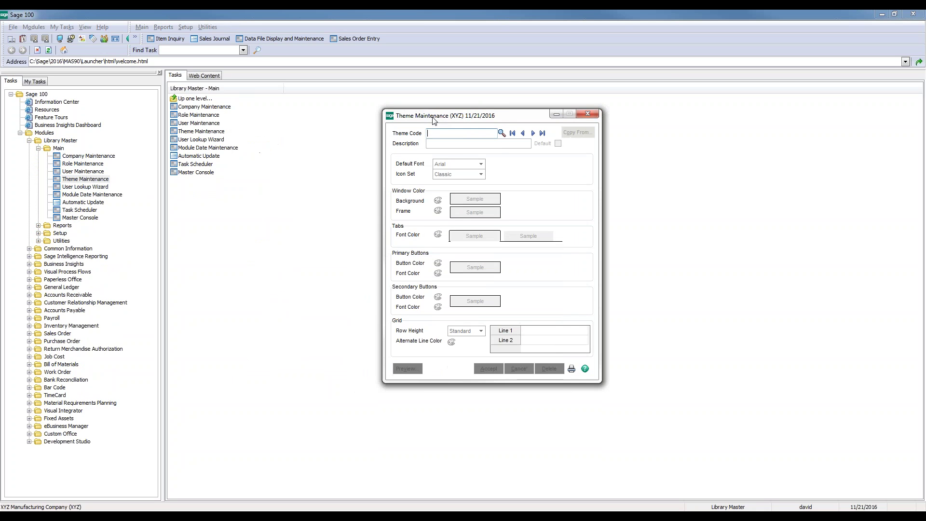
{"action": "left_click", "coordinate": [502, 134]}
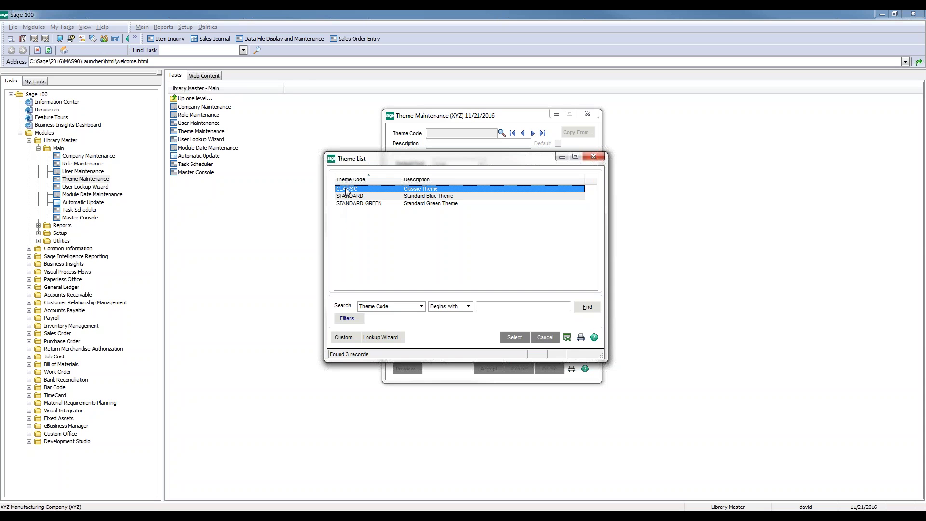
Load the STANDARD theme, then step forward to the STANDARD-GREEN theme.
{"action": "double_click", "coordinate": [345, 199]}
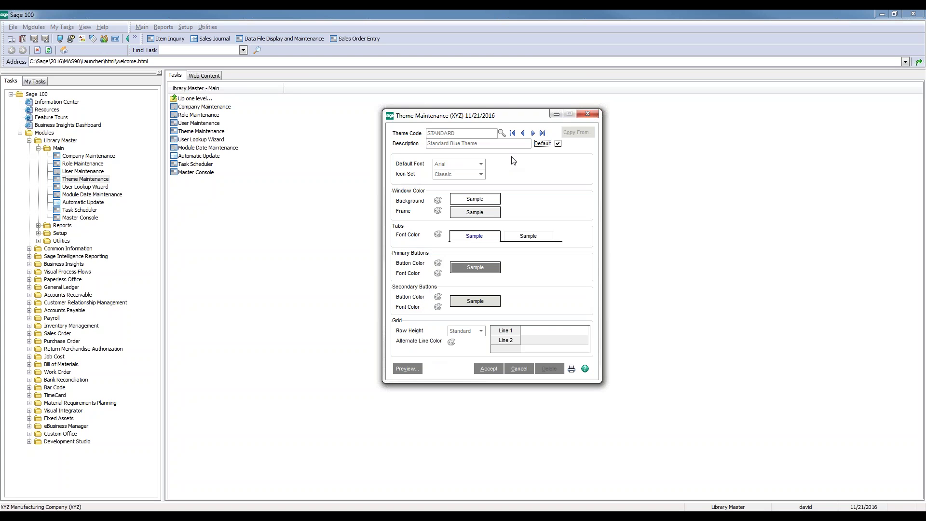
{"action": "left_click", "coordinate": [534, 133]}
Start a new theme with code DEMO and description 'Demo theme'.
{"action": "left_click", "coordinate": [490, 369]}
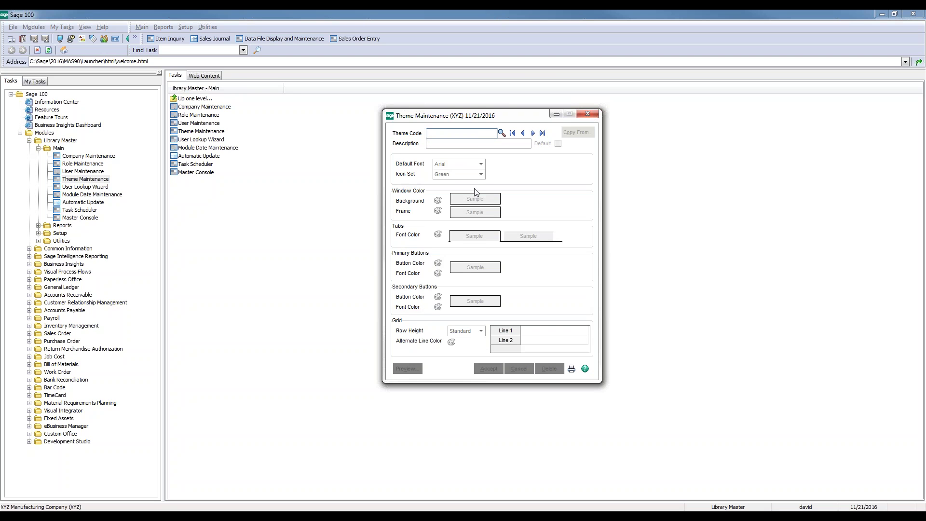
{"action": "type", "text": "DEMO"}
{"action": "key", "text": "Tab"}
{"action": "type", "text": "Dem"}
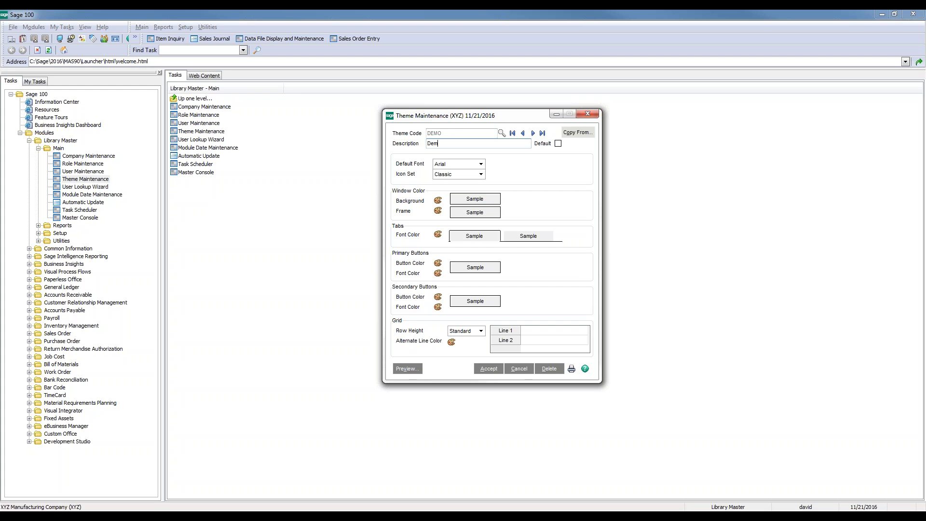
{"action": "type", "text": "o theme"}
{"action": "key", "text": "Tab"}
Set the DEMO theme's default font to MS Sans Serif and icon set to Green.
{"action": "left_click", "coordinate": [480, 165]}
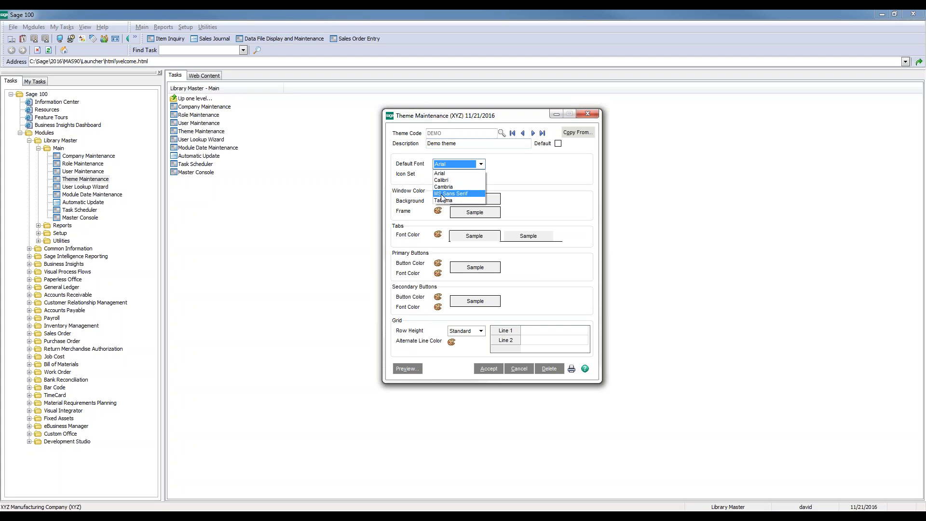
{"action": "left_click", "coordinate": [441, 193]}
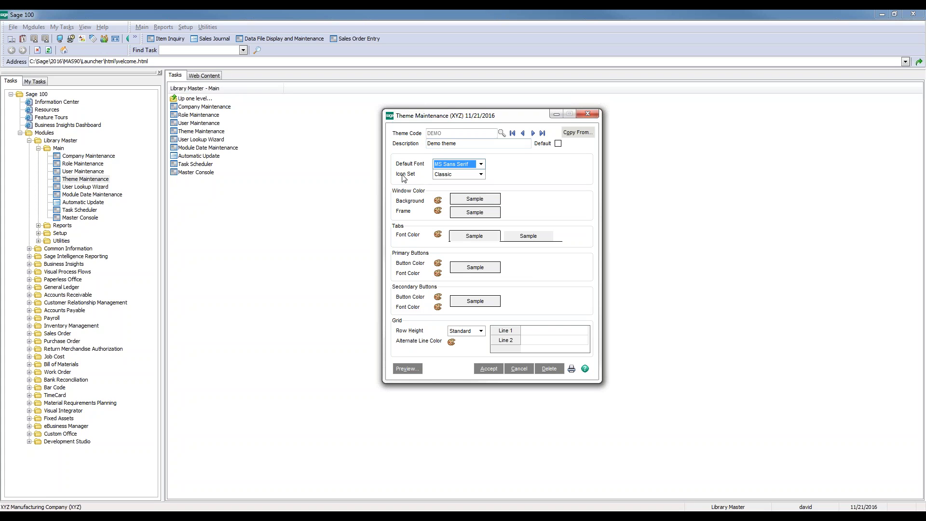
{"action": "left_click", "coordinate": [480, 174]}
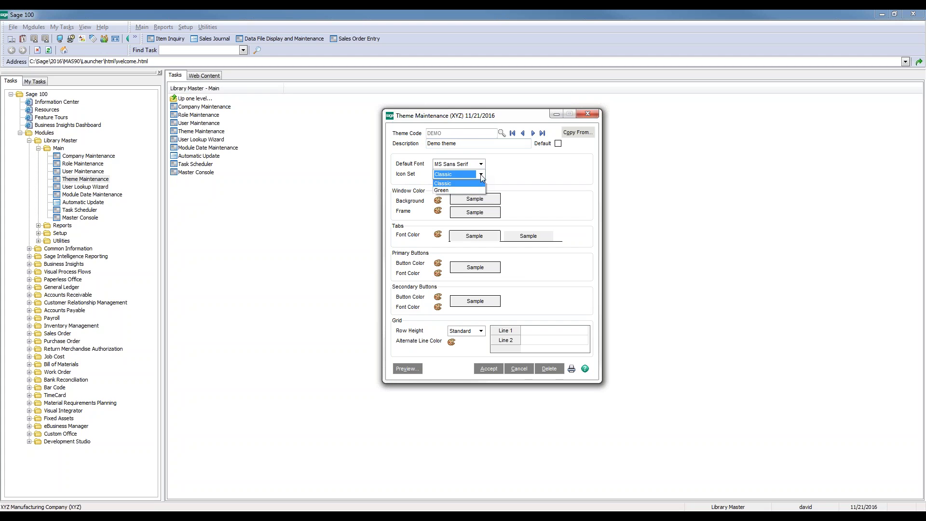
{"action": "left_click", "coordinate": [449, 191]}
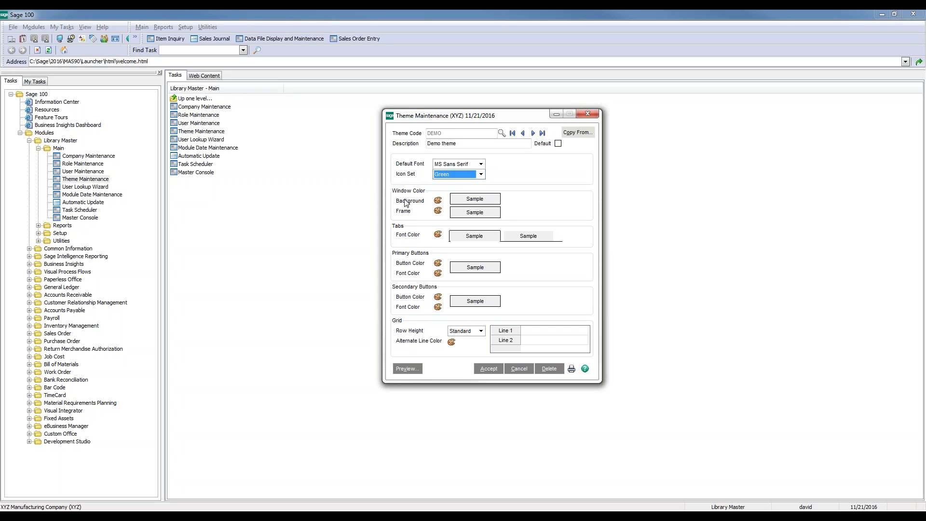
Give the DEMO theme's window frame a light green colour.
{"action": "left_click", "coordinate": [437, 211]}
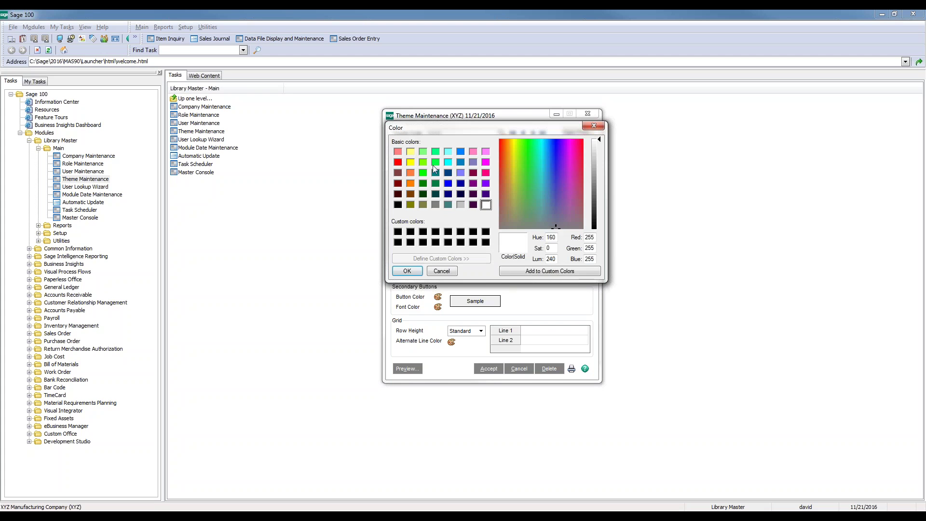
{"action": "left_click", "coordinate": [435, 152]}
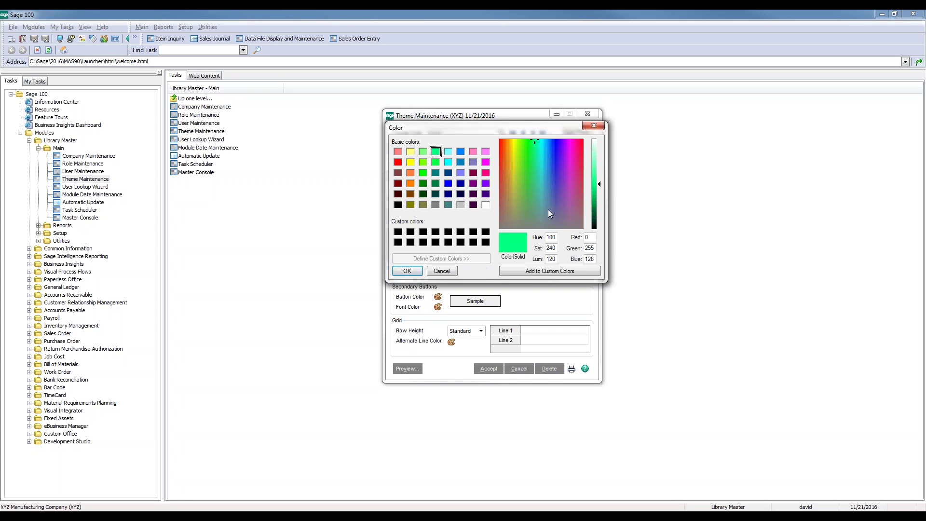
{"action": "left_click_drag", "start_coordinate": [600, 188], "coordinate": [602, 167]}
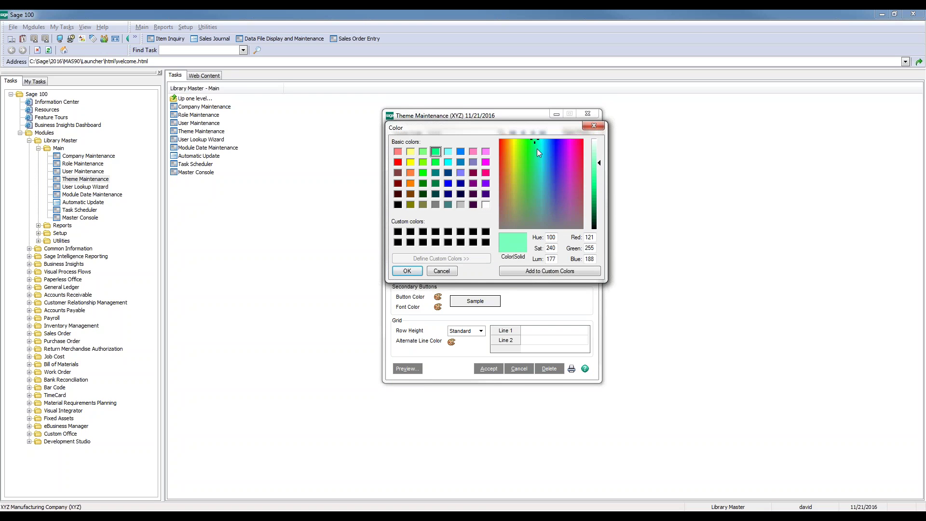
{"action": "left_click_drag", "start_coordinate": [532, 140], "coordinate": [528, 141]}
{"action": "left_click", "coordinate": [407, 270]}
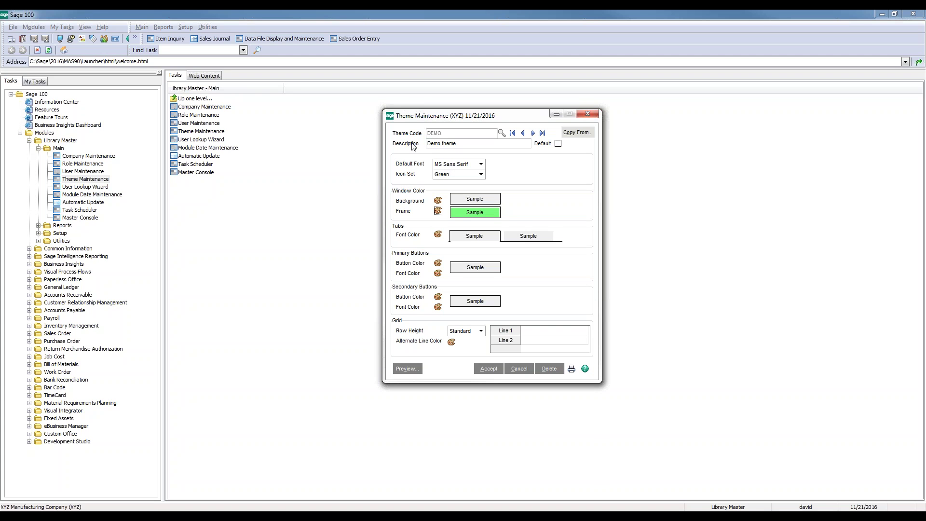
{"action": "left_click", "coordinate": [440, 141]}
Set the DEMO theme's tab font colour to red.
{"action": "left_click", "coordinate": [437, 234]}
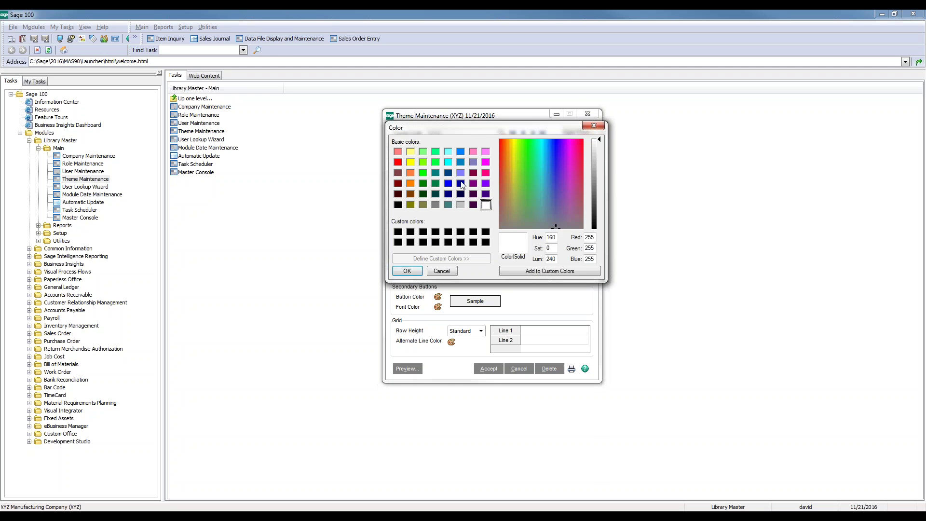
{"action": "left_click", "coordinate": [398, 163]}
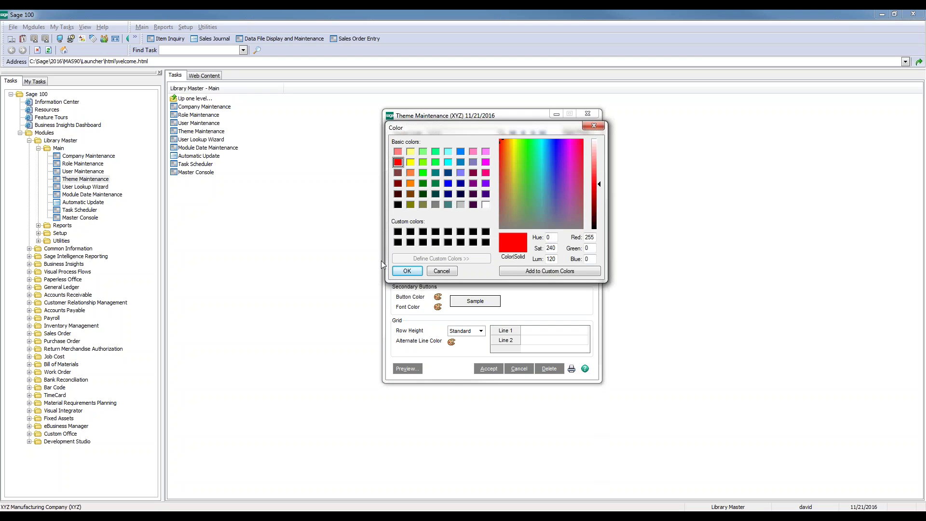
{"action": "left_click", "coordinate": [407, 272]}
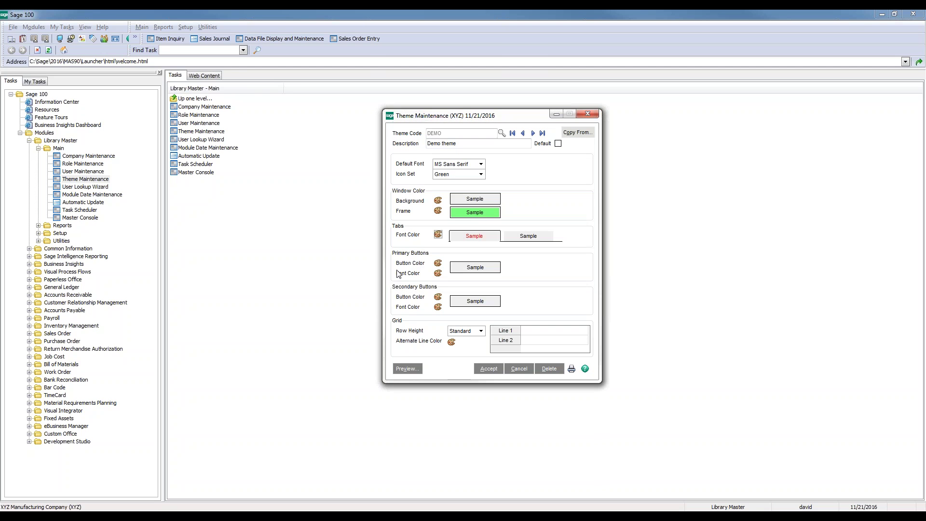
Colour the primary buttons light cyan and the secondary buttons pink.
{"action": "left_click", "coordinate": [437, 263]}
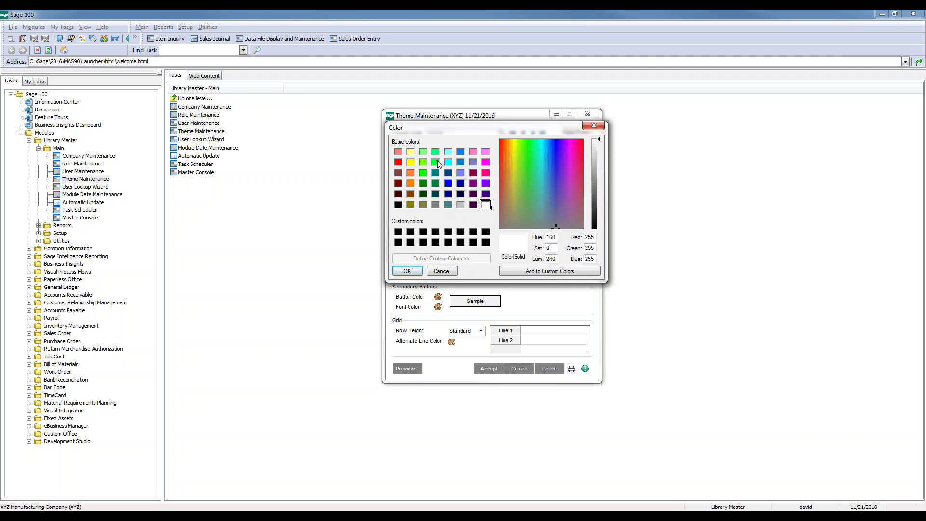
{"action": "left_click", "coordinate": [448, 152]}
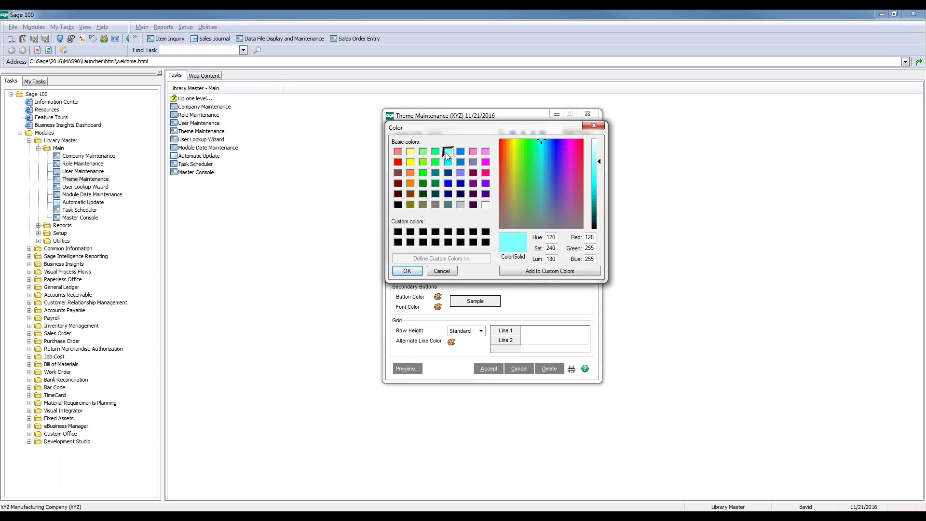
{"action": "left_click", "coordinate": [407, 271]}
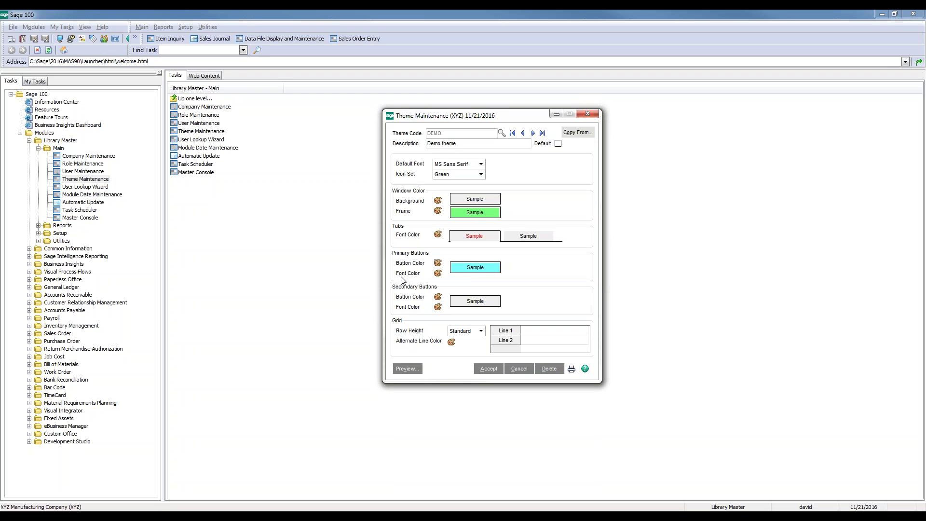
{"action": "left_click", "coordinate": [438, 296]}
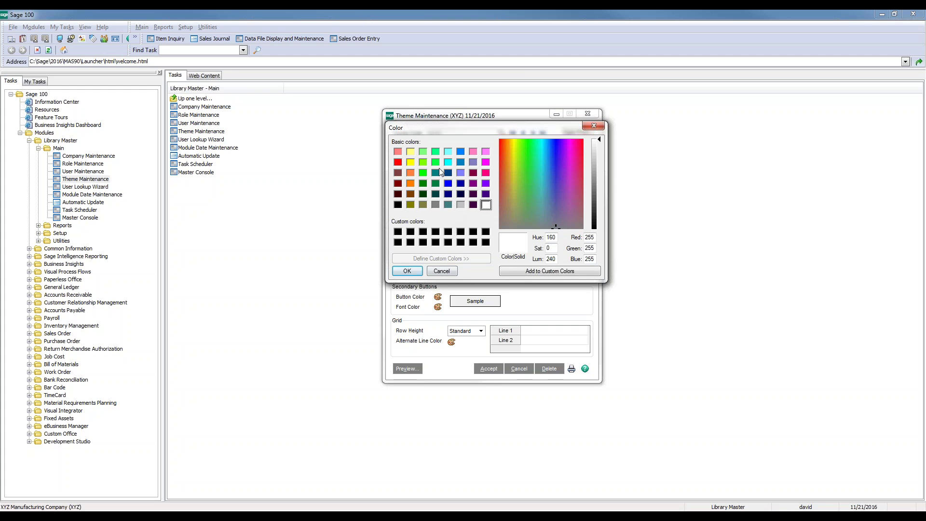
{"action": "left_click", "coordinate": [485, 153]}
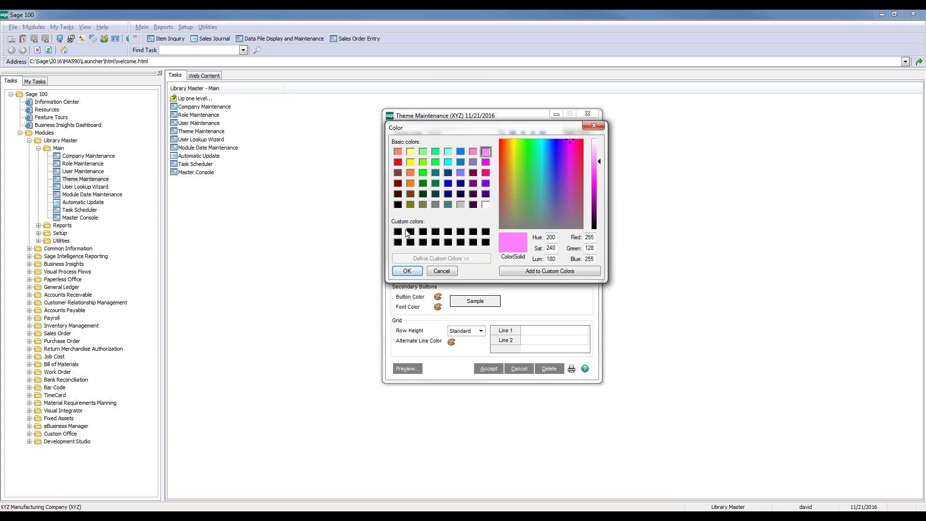
{"action": "left_click", "coordinate": [409, 271]}
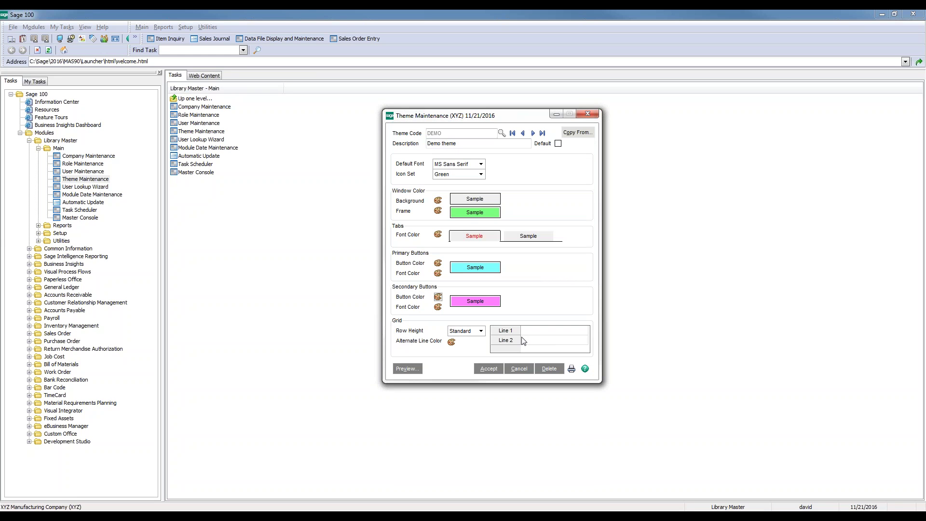
Try Condensed and Expanded grid row heights, settling on Condensed.
{"action": "left_click", "coordinate": [481, 332]}
{"action": "left_click", "coordinate": [482, 332]}
{"action": "left_click", "coordinate": [475, 340]}
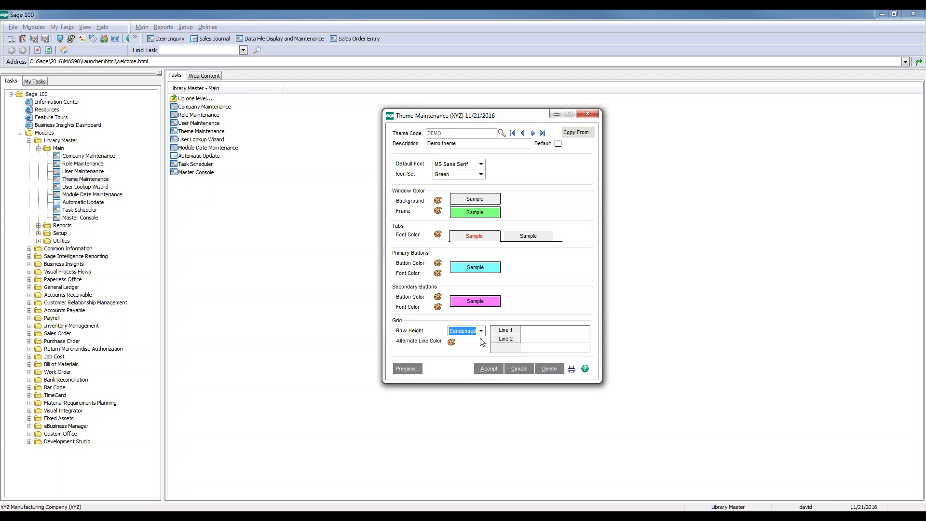
{"action": "left_click", "coordinate": [480, 333]}
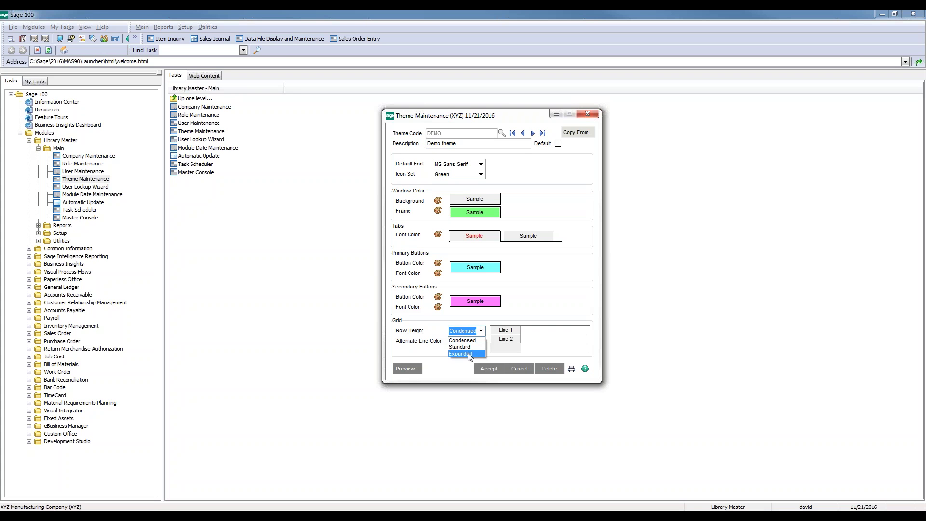
{"action": "left_click", "coordinate": [468, 354]}
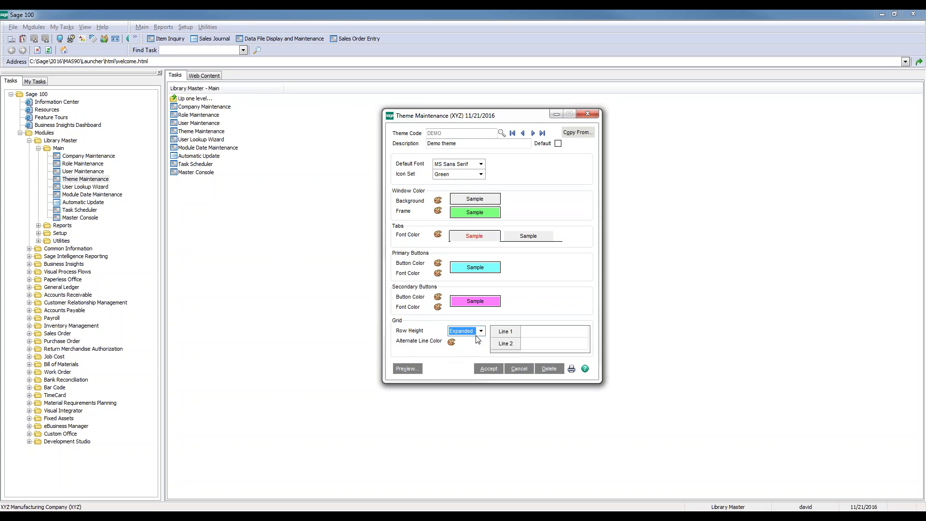
{"action": "left_click", "coordinate": [482, 331]}
{"action": "left_click", "coordinate": [466, 341]}
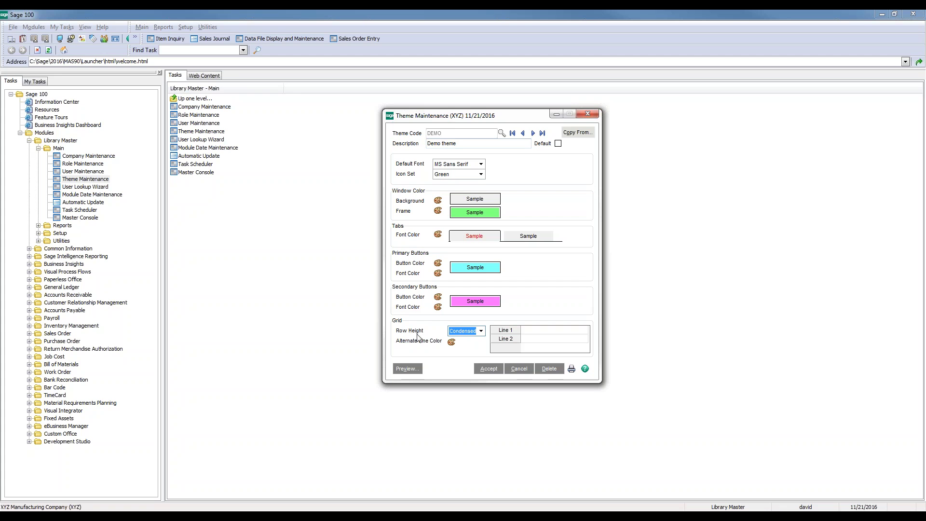
Mark DEMO as the default theme, save it, and close Theme Maintenance.
{"action": "left_click", "coordinate": [558, 144]}
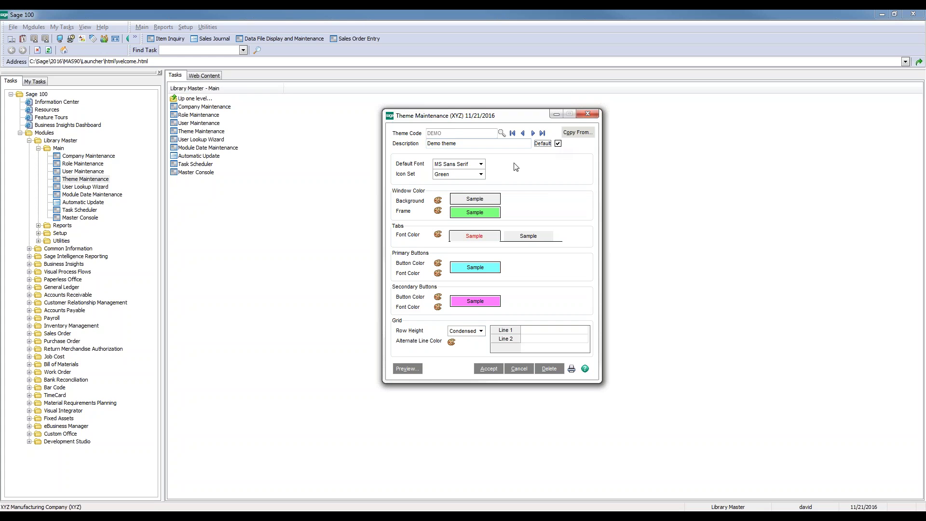
{"action": "left_click", "coordinate": [488, 371]}
{"action": "key", "text": "alt+F4"}
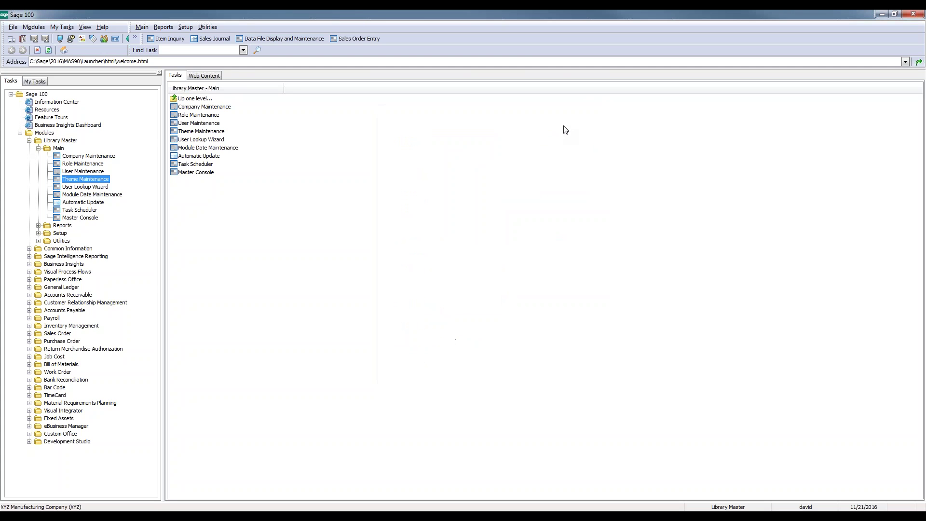
View the XYZ record in Company Maintenance with the new colours, then reopen Theme Maintenance.
{"action": "left_click", "coordinate": [76, 156]}
{"action": "double_click", "coordinate": [76, 160]}
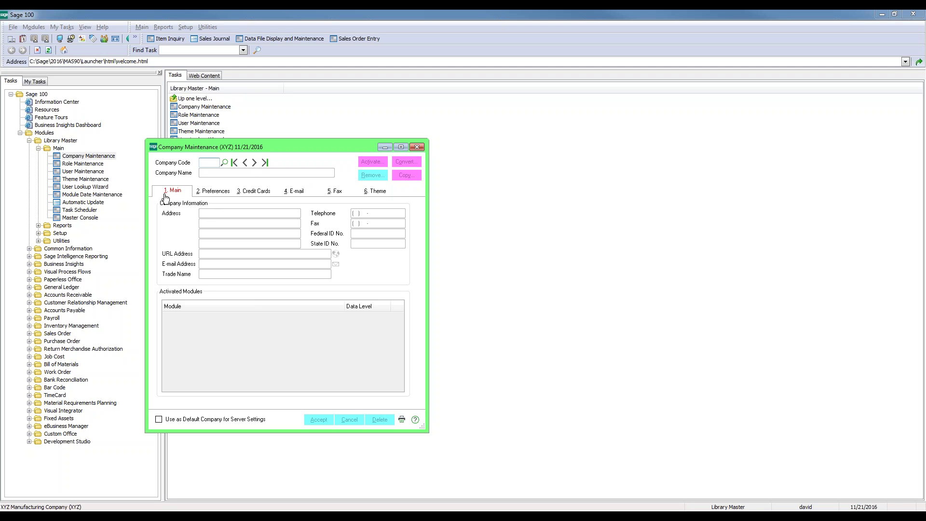
{"action": "left_click", "coordinate": [265, 163]}
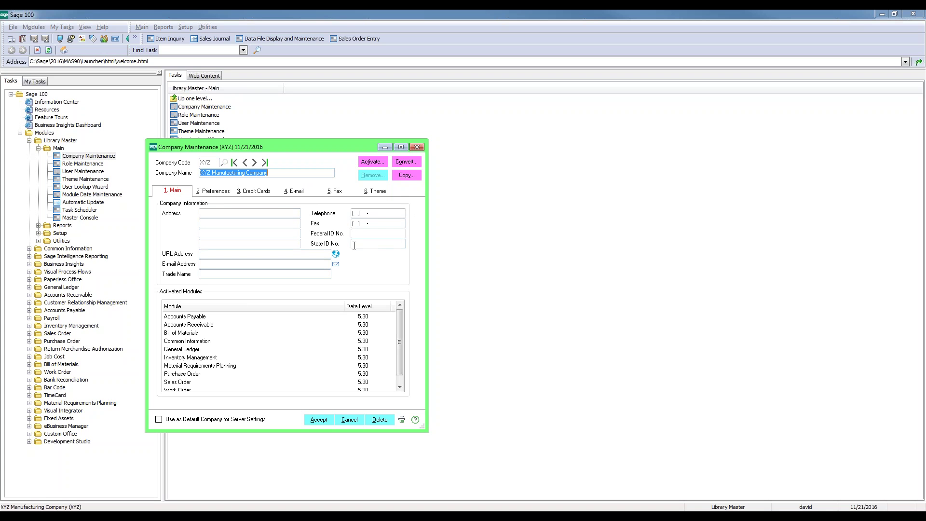
{"action": "left_click", "coordinate": [417, 147]}
{"action": "double_click", "coordinate": [95, 179]}
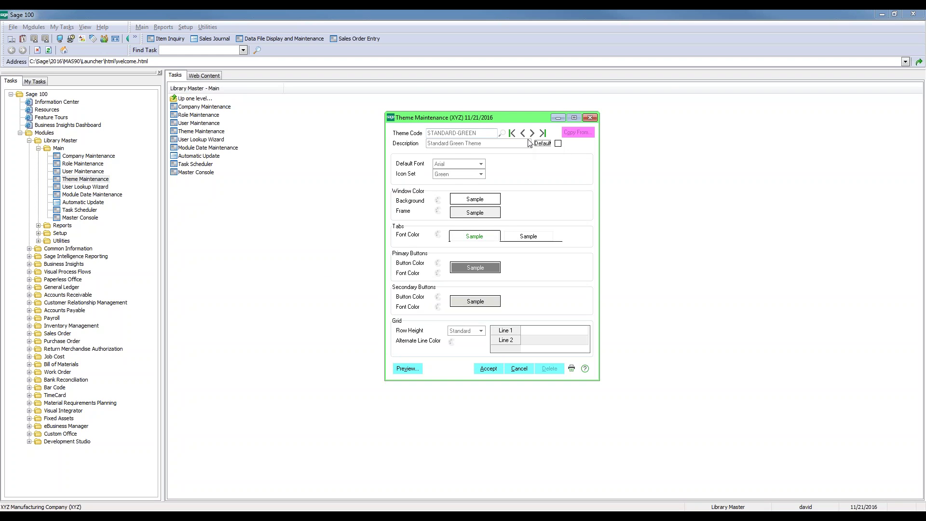
Remove the Default flag from DEMO, save it, and make CLASSIC the default theme.
{"action": "left_click", "coordinate": [523, 134]}
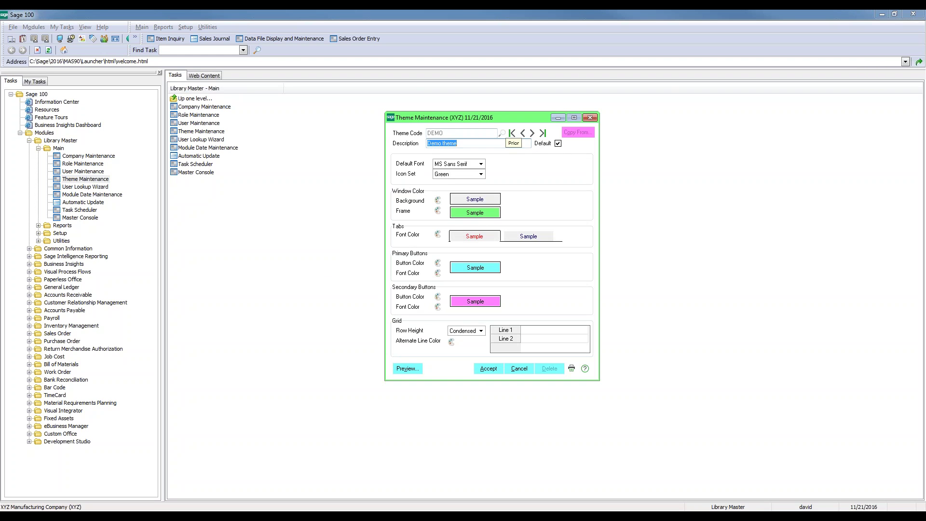
{"action": "left_click", "coordinate": [559, 144]}
{"action": "left_click", "coordinate": [522, 134]}
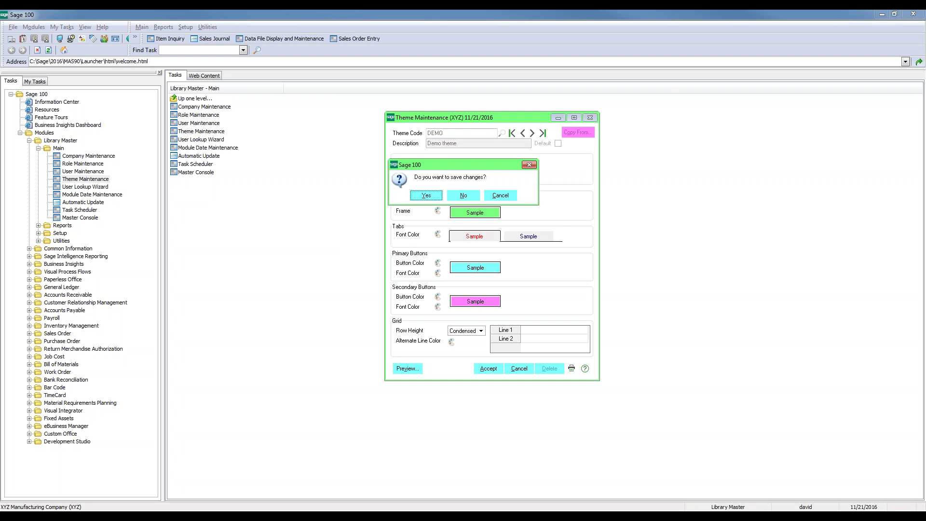
{"action": "left_click", "coordinate": [426, 196]}
{"action": "left_click", "coordinate": [558, 144]}
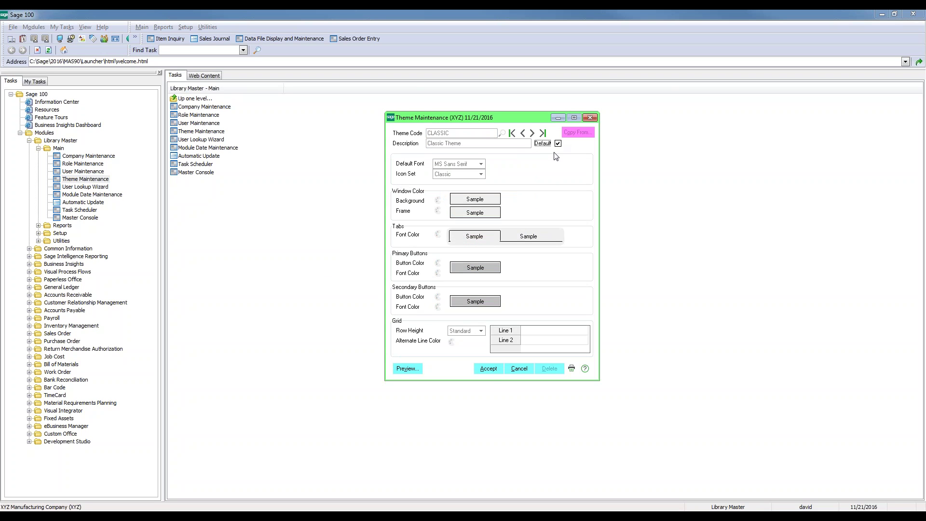
{"action": "left_click", "coordinate": [488, 368]}
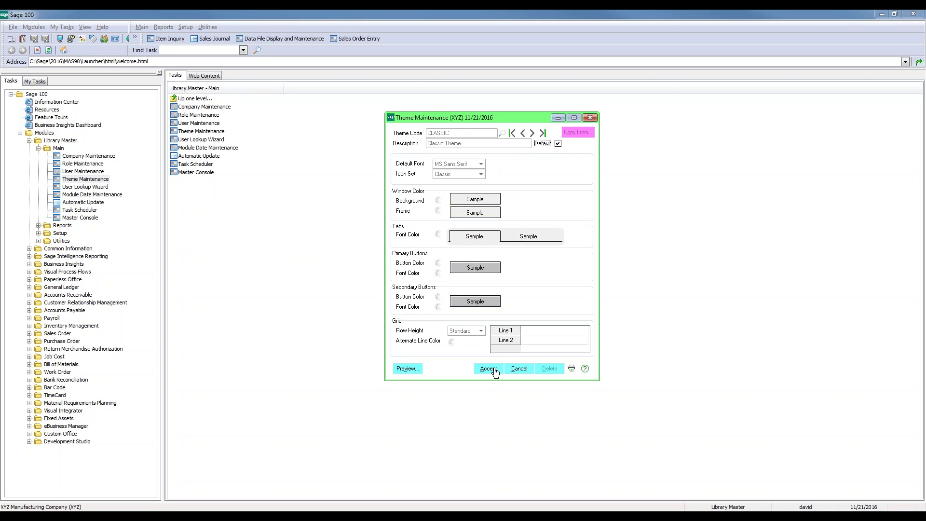
{"action": "left_click", "coordinate": [589, 119]}
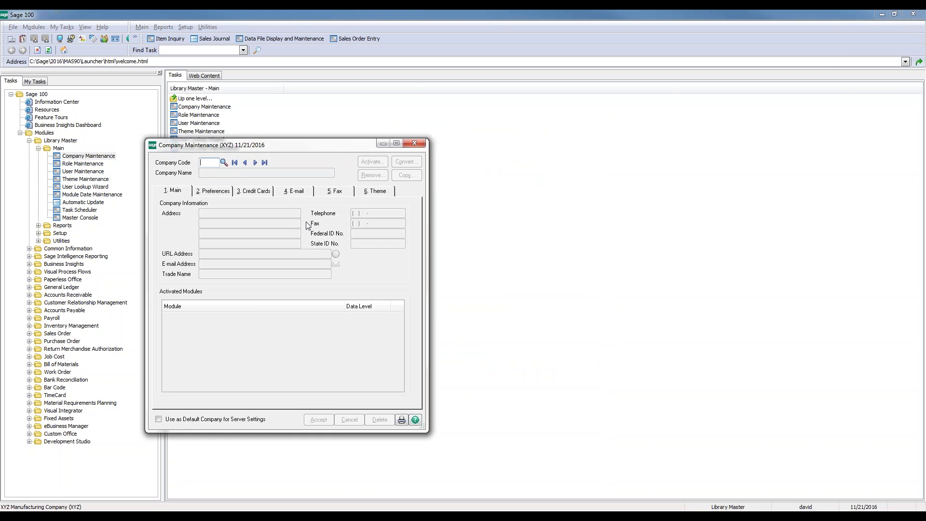
Load XYZ Manufacturing Company in Company Maintenance and assign it the DEMO theme.
{"action": "left_click_drag", "start_coordinate": [338, 145], "coordinate": [462, 158]}
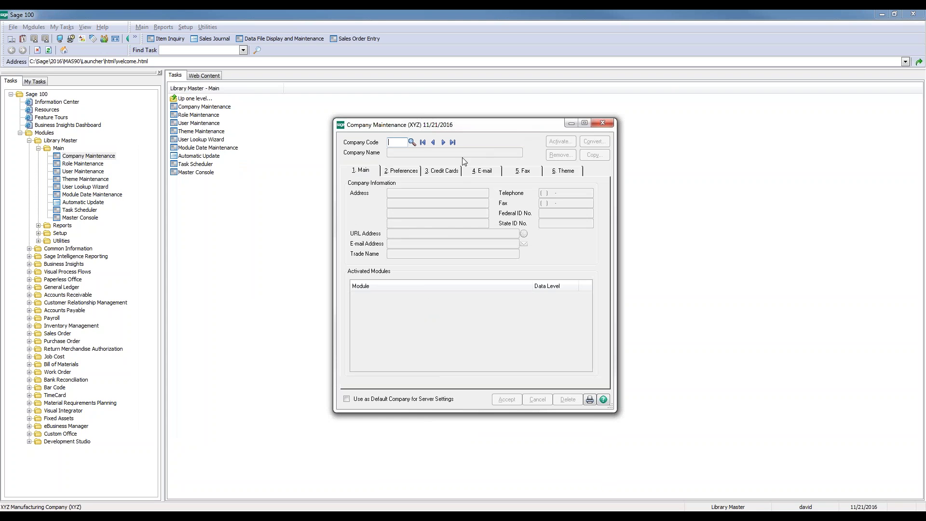
{"action": "left_click", "coordinate": [412, 142]}
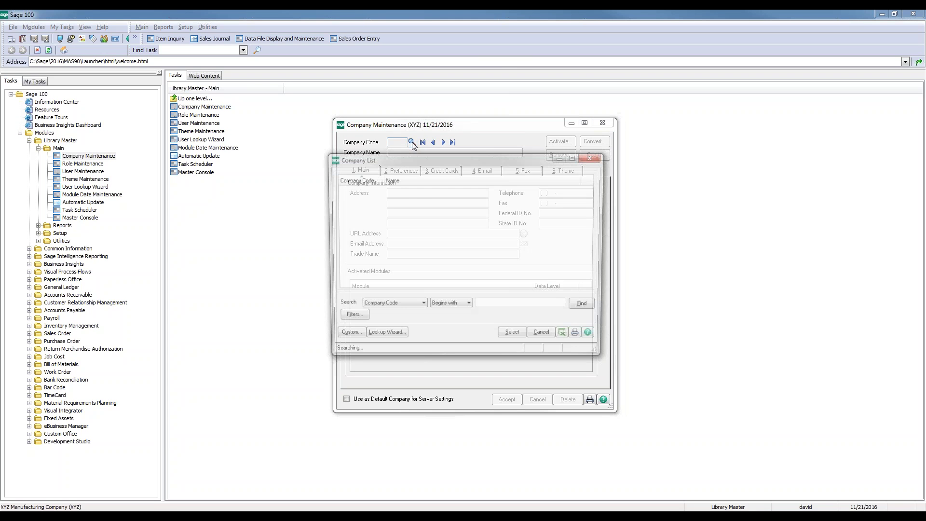
{"action": "double_click", "coordinate": [344, 215]}
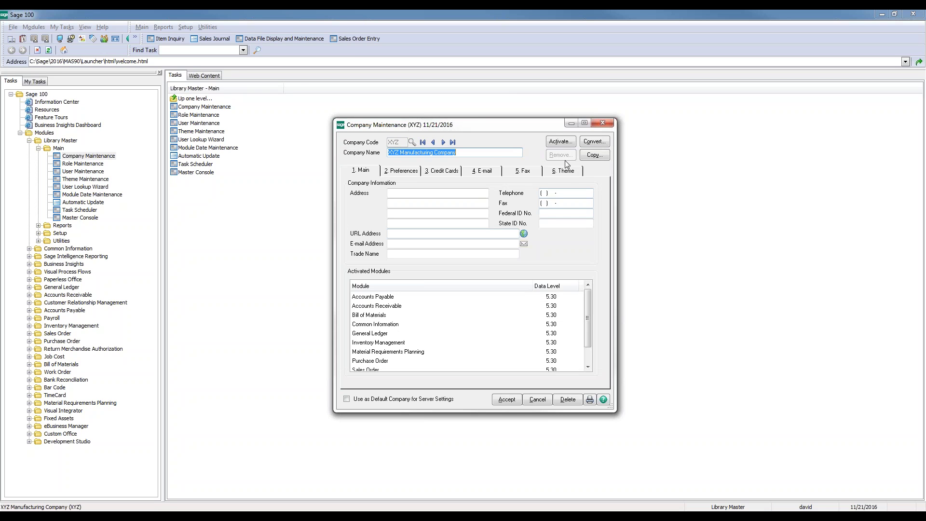
{"action": "left_click", "coordinate": [550, 172]}
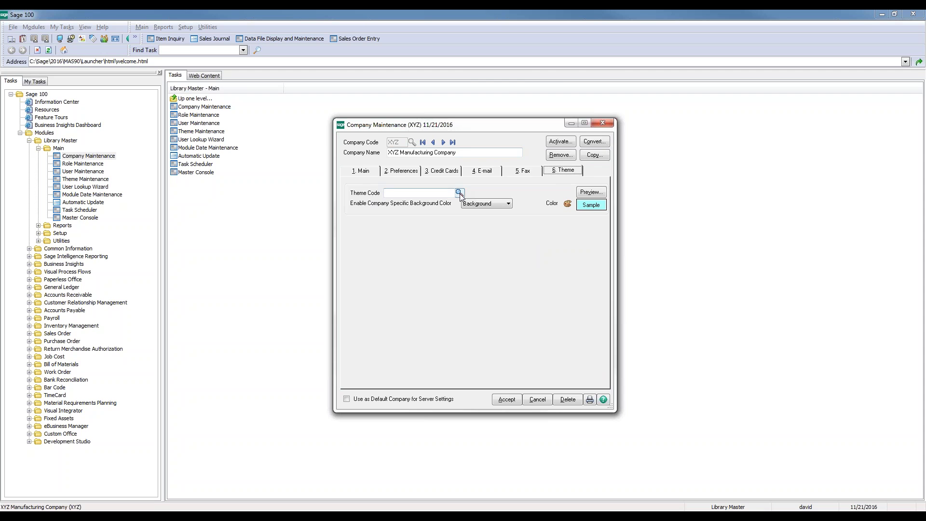
{"action": "left_click", "coordinate": [459, 192]}
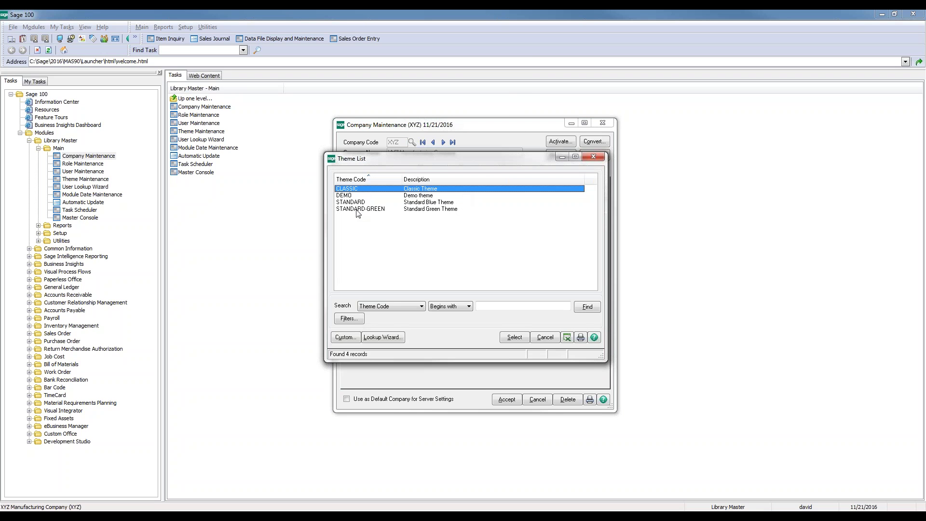
{"action": "left_click", "coordinate": [351, 195]}
{"action": "double_click", "coordinate": [350, 195]}
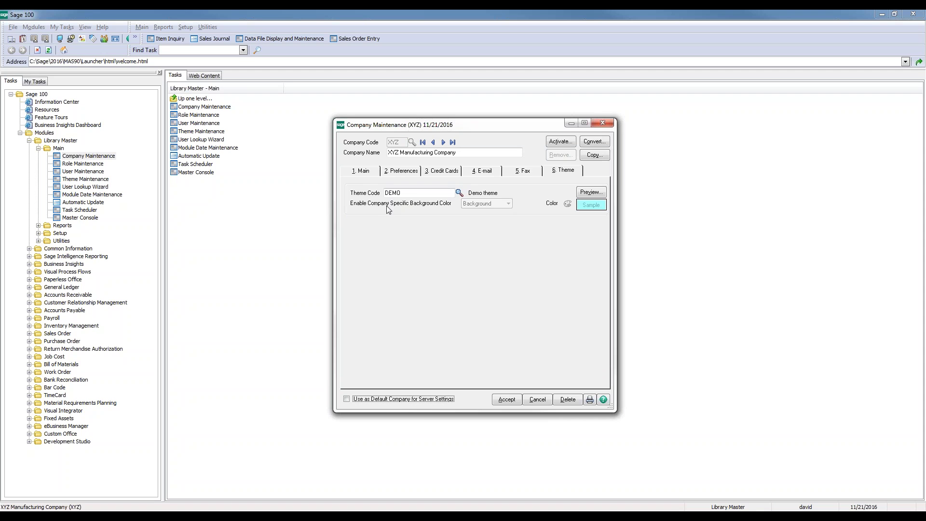
Briefly pick CLASSIC, then reselect DEMO as XYZ's theme, accept and close.
{"action": "left_click", "coordinate": [459, 193]}
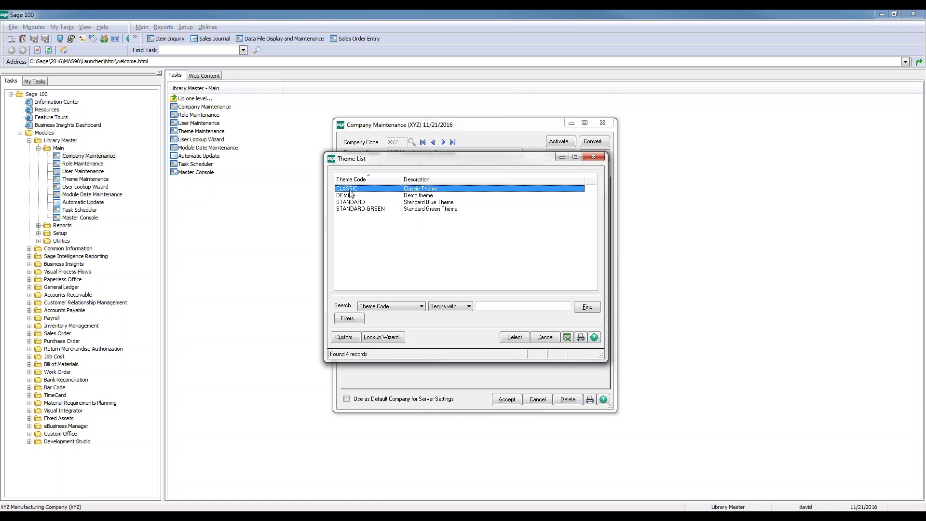
{"action": "double_click", "coordinate": [350, 189]}
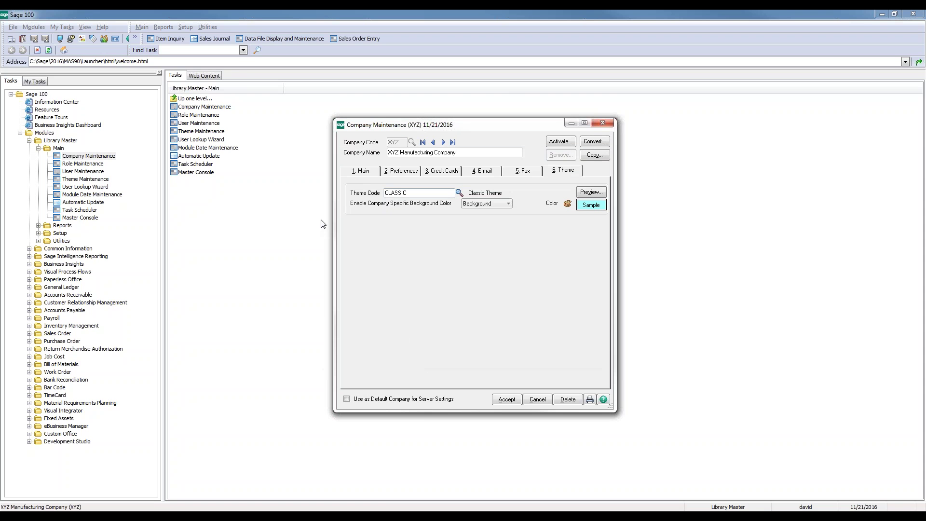
{"action": "left_click", "coordinate": [458, 193]}
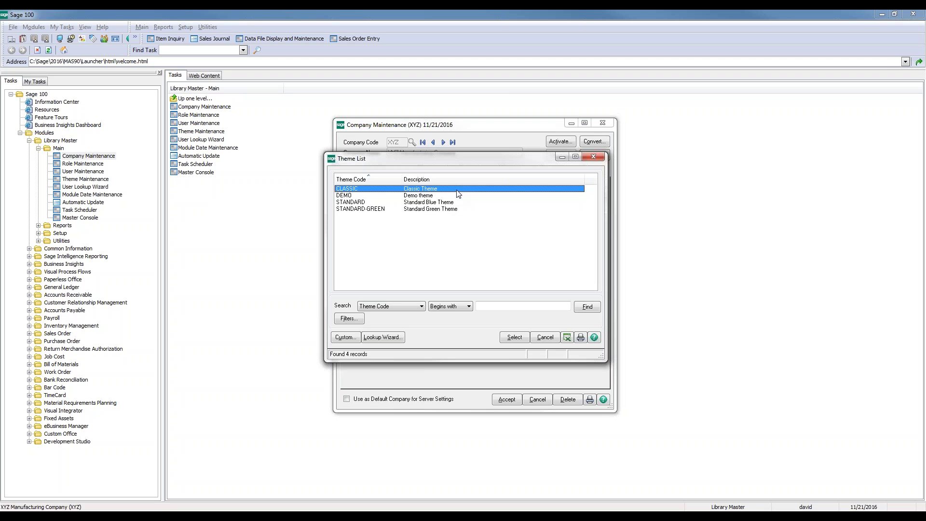
{"action": "double_click", "coordinate": [347, 196]}
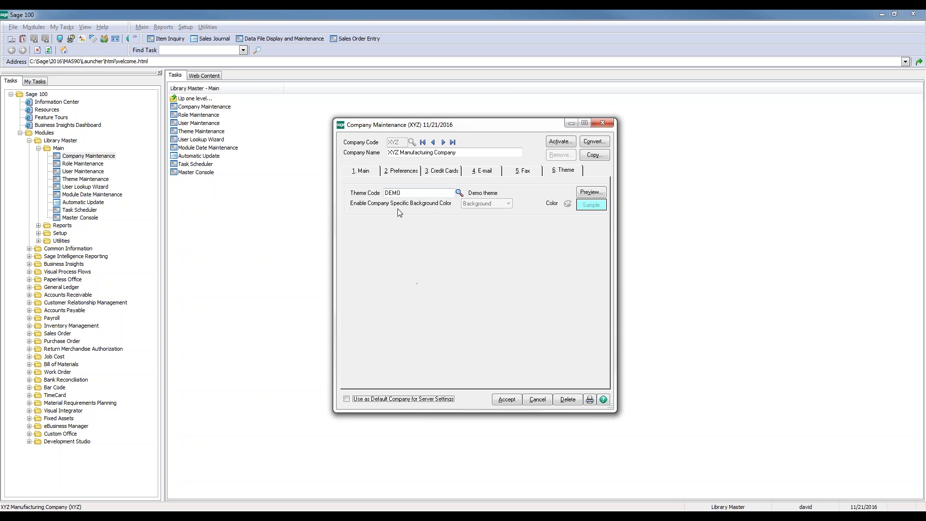
{"action": "left_click", "coordinate": [505, 399]}
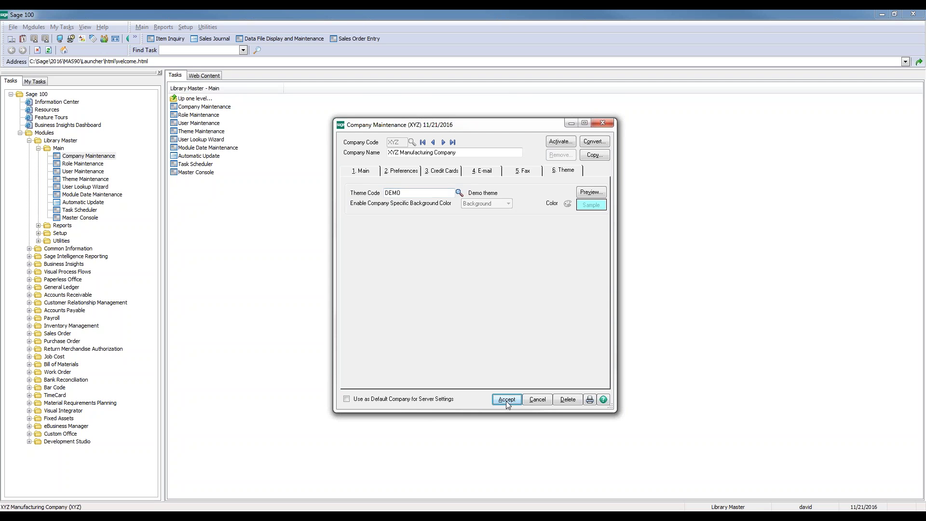
{"action": "left_click", "coordinate": [605, 125]}
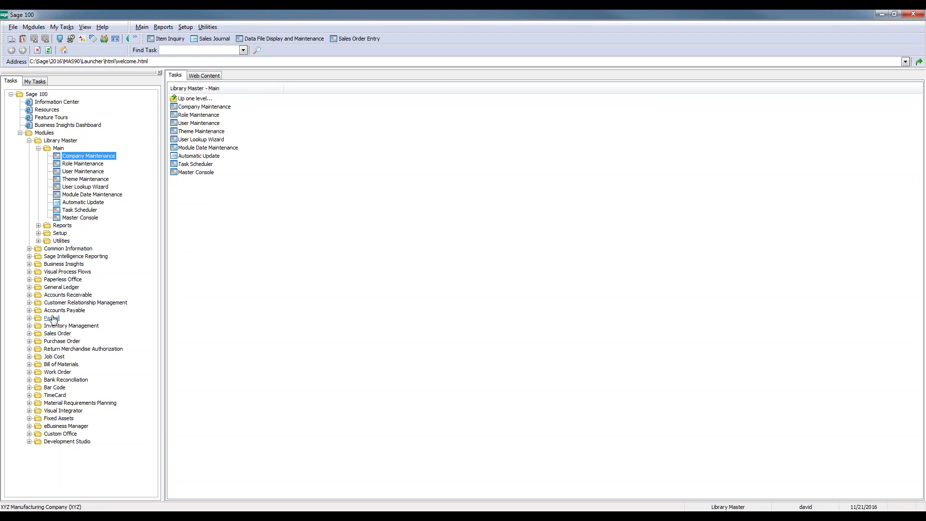
Expand Accounts Receivable Main, browse the first customer and More options in DEMO-themed Customer Maintenance, then close it.
{"action": "left_click", "coordinate": [67, 295]}
{"action": "left_click", "coordinate": [58, 303]}
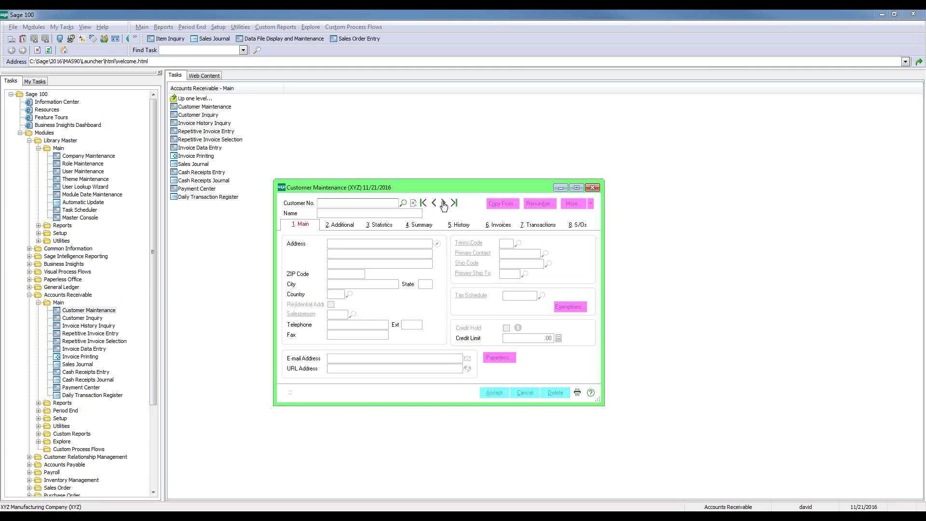
{"action": "left_click", "coordinate": [443, 202]}
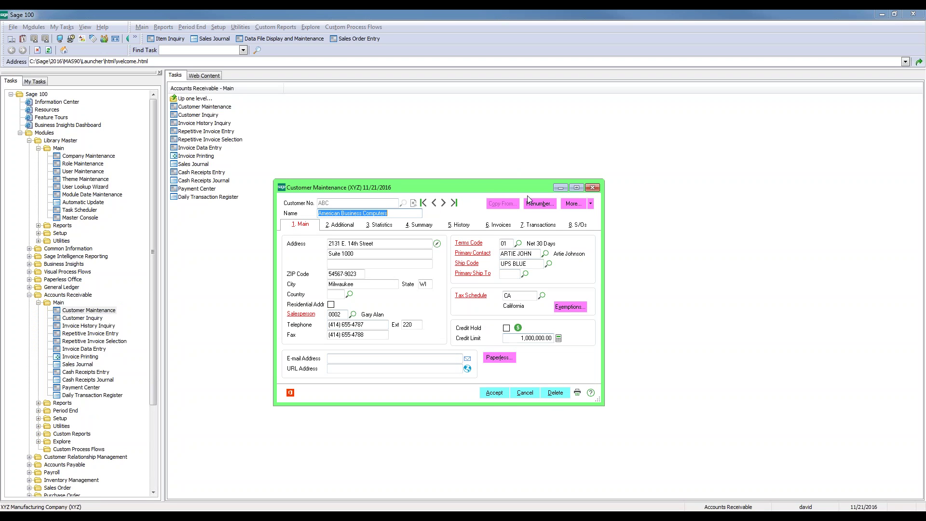
{"action": "left_click", "coordinate": [573, 203]}
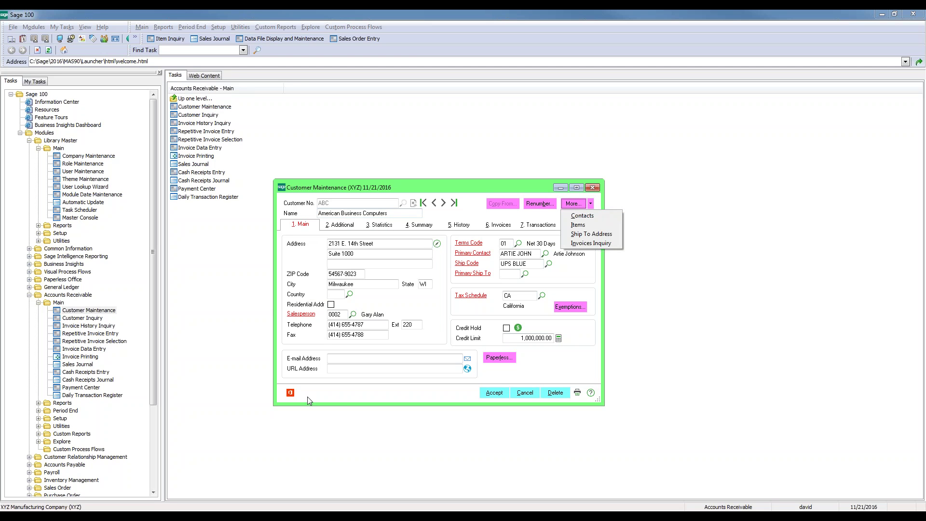
{"action": "left_click", "coordinate": [592, 188]}
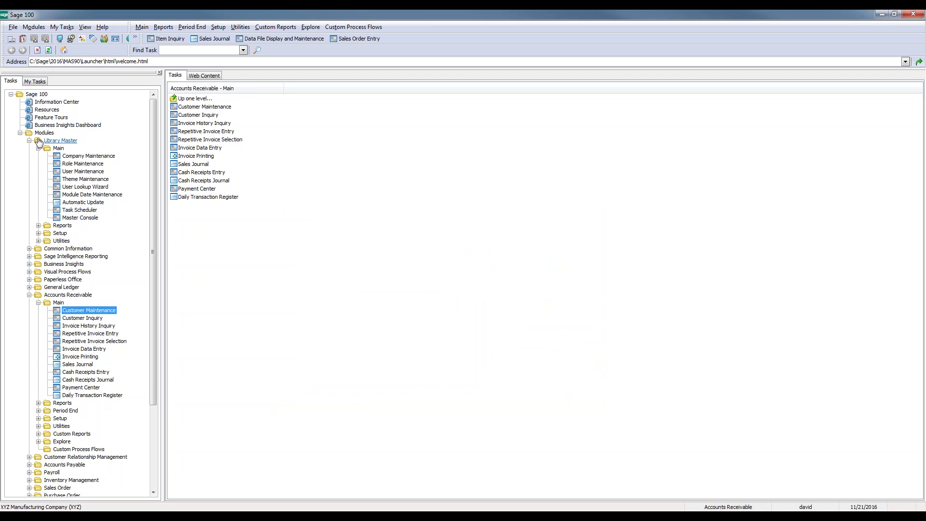
Set the admin user's Preferences Theme Code to CLASSIC, accept, and close User Maintenance.
{"action": "left_click", "coordinate": [88, 171]}
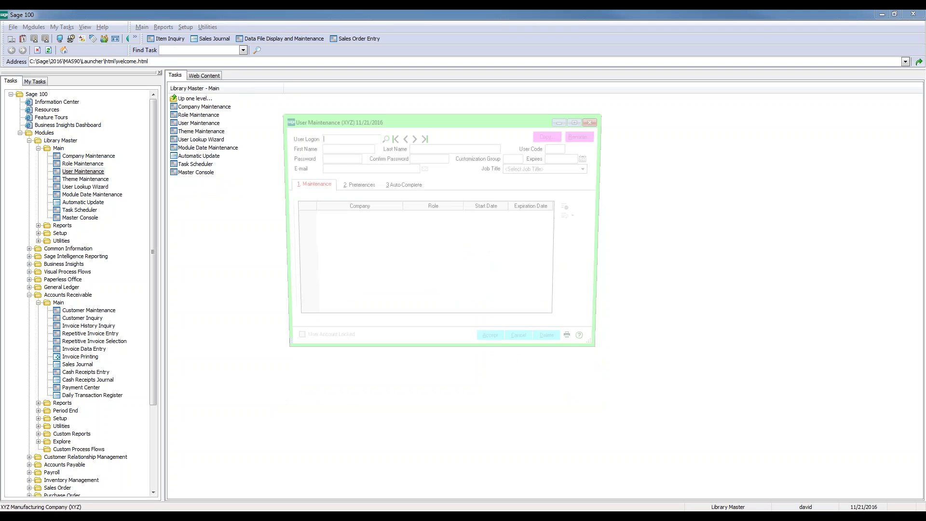
{"action": "left_click", "coordinate": [383, 137]}
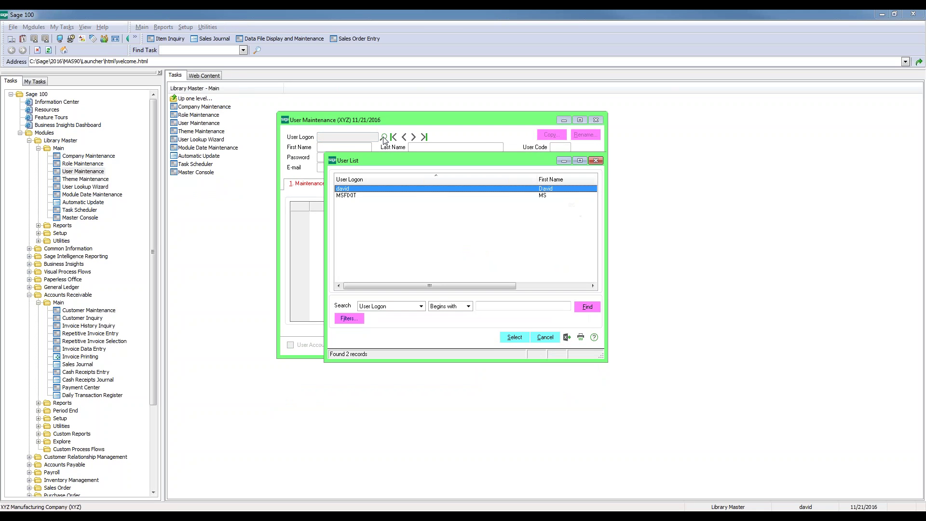
{"action": "double_click", "coordinate": [347, 188]}
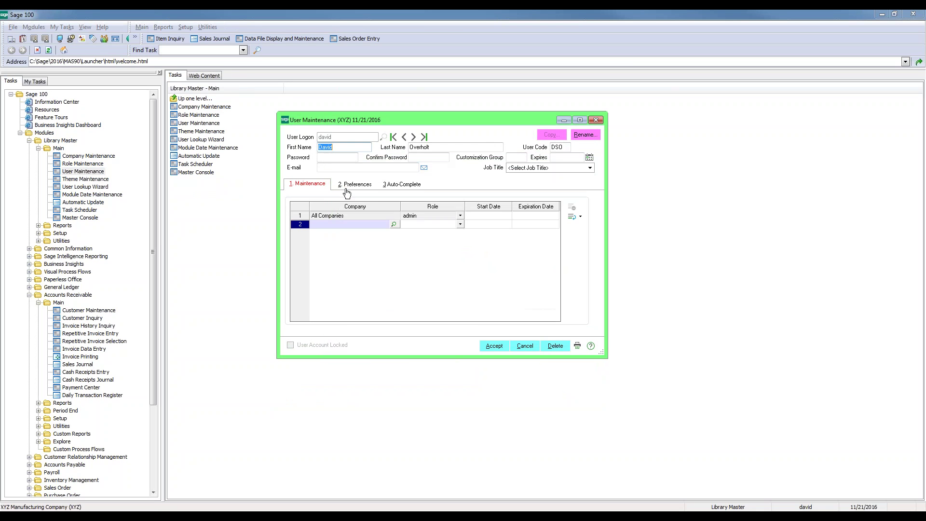
{"action": "left_click", "coordinate": [348, 188]}
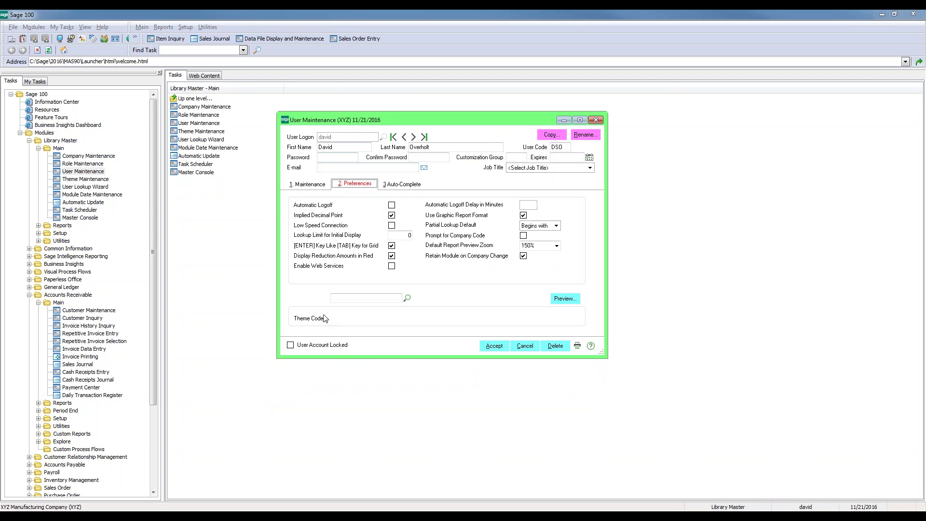
{"action": "left_click", "coordinate": [407, 298]}
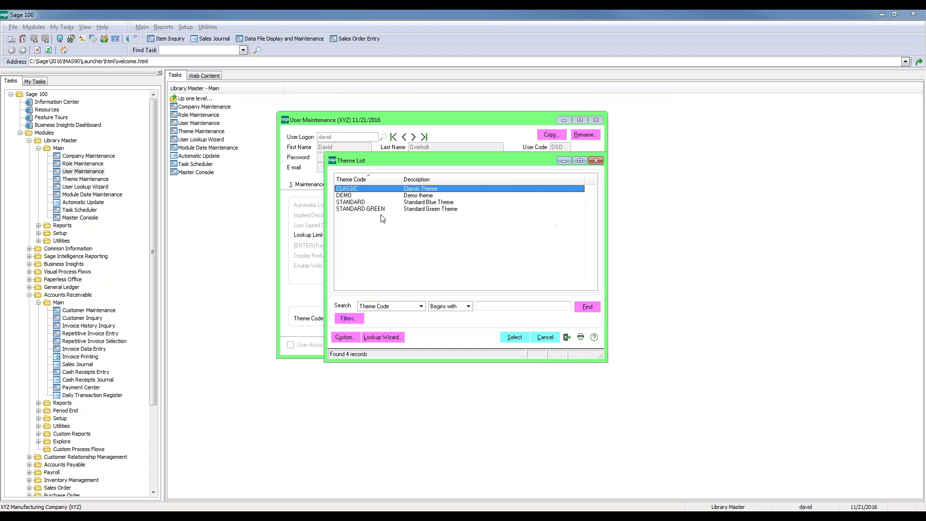
{"action": "double_click", "coordinate": [350, 190]}
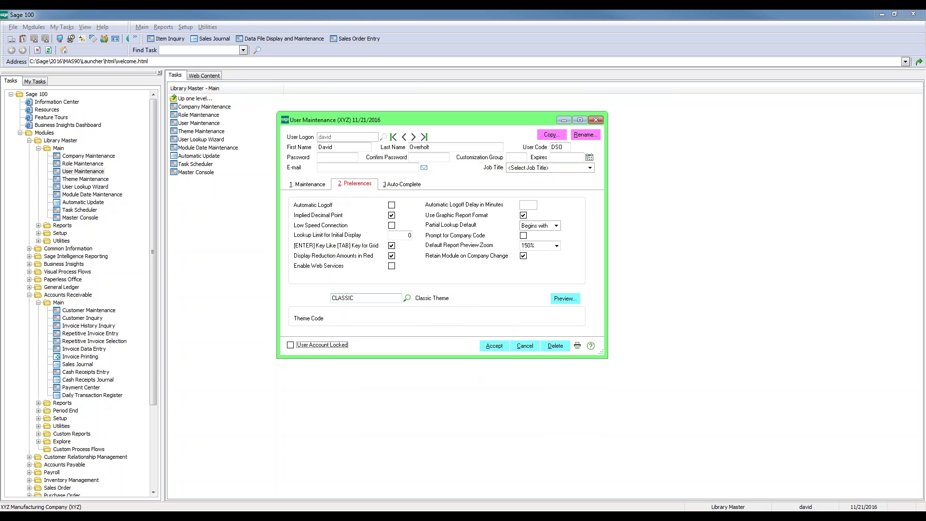
{"action": "left_click", "coordinate": [494, 345]}
{"action": "left_click", "coordinate": [595, 120]}
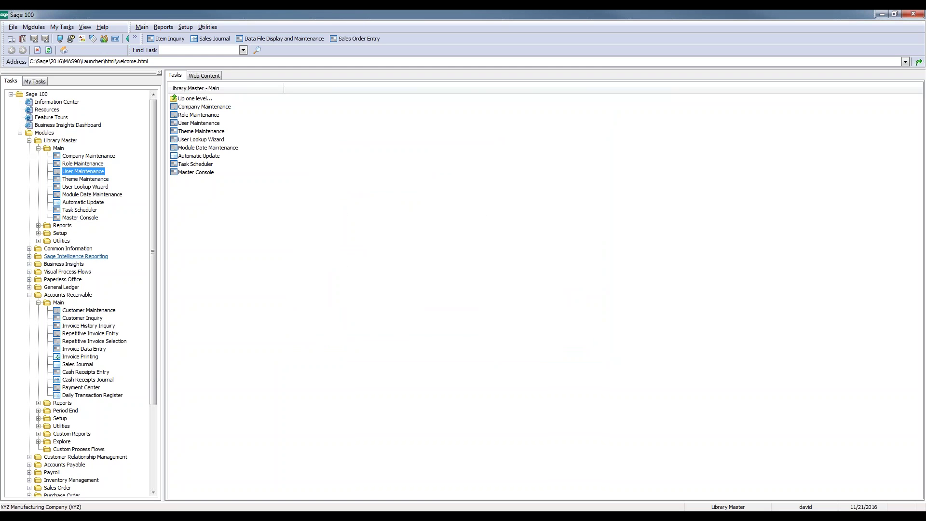
View Customer Maintenance in the Classic theme, close it, and reopen User Maintenance.
{"action": "left_click", "coordinate": [88, 310]}
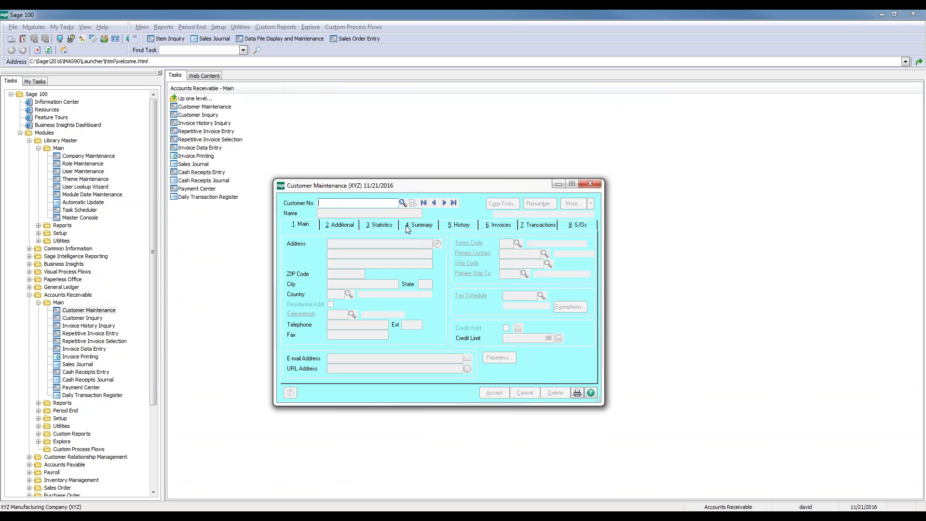
{"action": "left_click", "coordinate": [593, 184]}
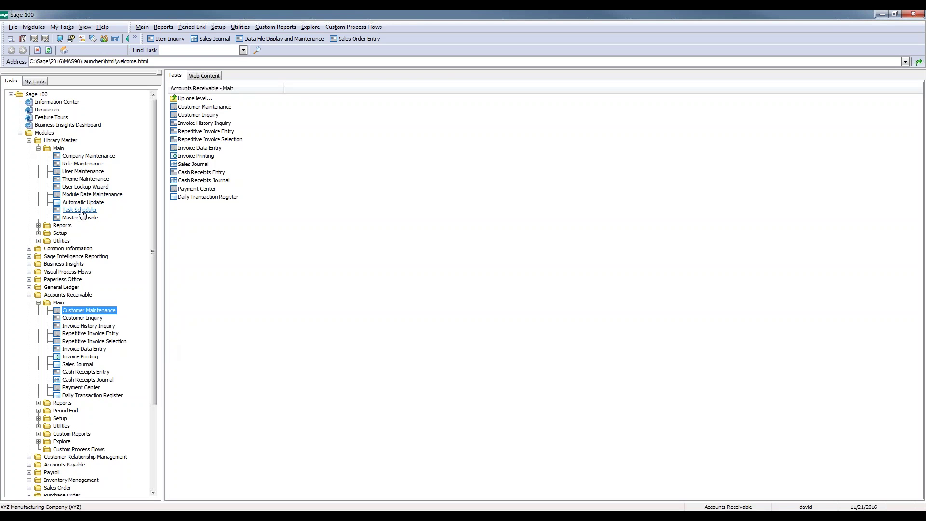
{"action": "left_click", "coordinate": [69, 175]}
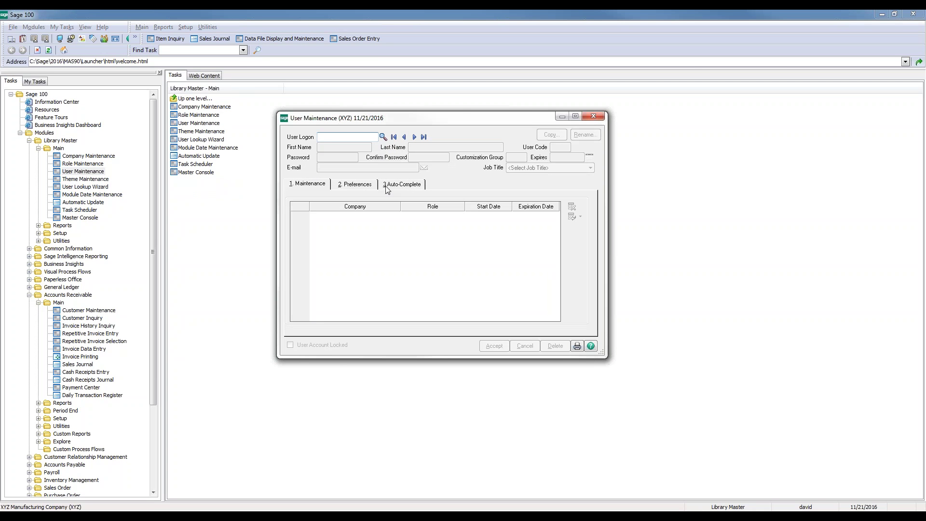
Load the admin user, delete CLASSIC from the Theme Code, accept, and close User Maintenance.
{"action": "left_click", "coordinate": [383, 139]}
{"action": "double_click", "coordinate": [347, 191]}
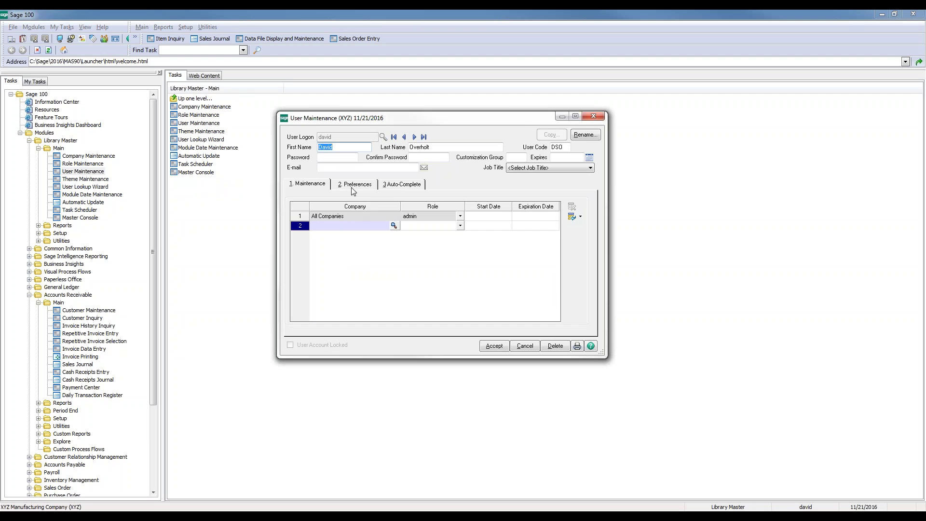
{"action": "left_click", "coordinate": [352, 185]}
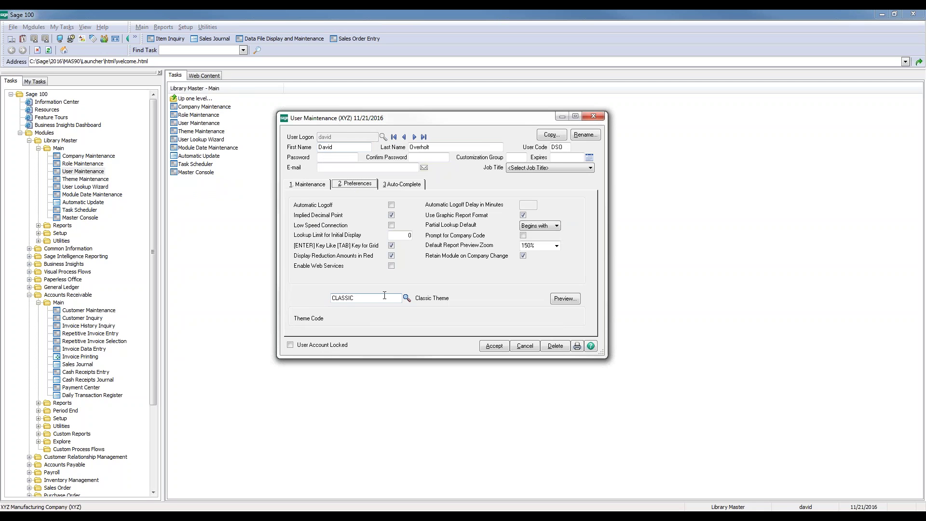
{"action": "left_click_drag", "start_coordinate": [384, 296], "coordinate": [313, 352]}
{"action": "key", "text": "BackSpace"}
{"action": "left_click", "coordinate": [493, 346]}
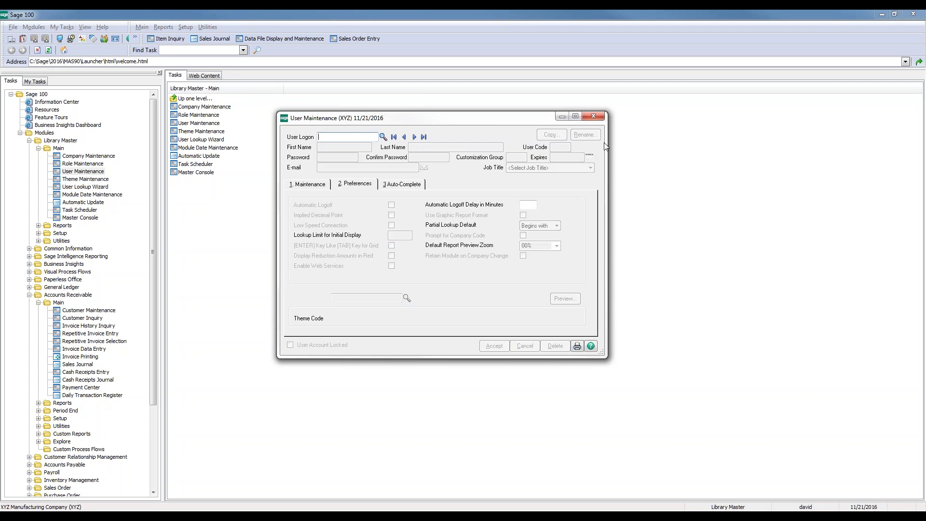
{"action": "left_click", "coordinate": [594, 116]}
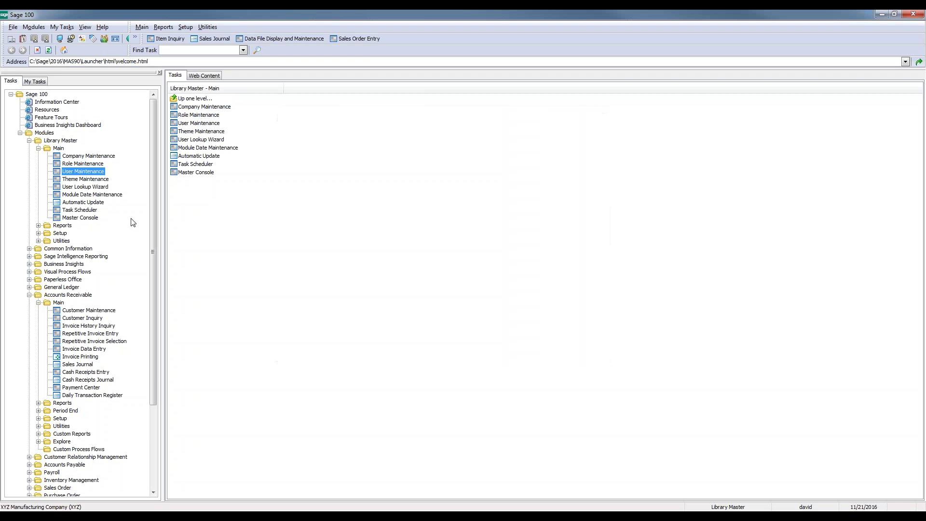
Collapse and re-expand Accounts Receivable Main, then open Customer Maintenance in the DEMO theme.
{"action": "left_click", "coordinate": [38, 302]}
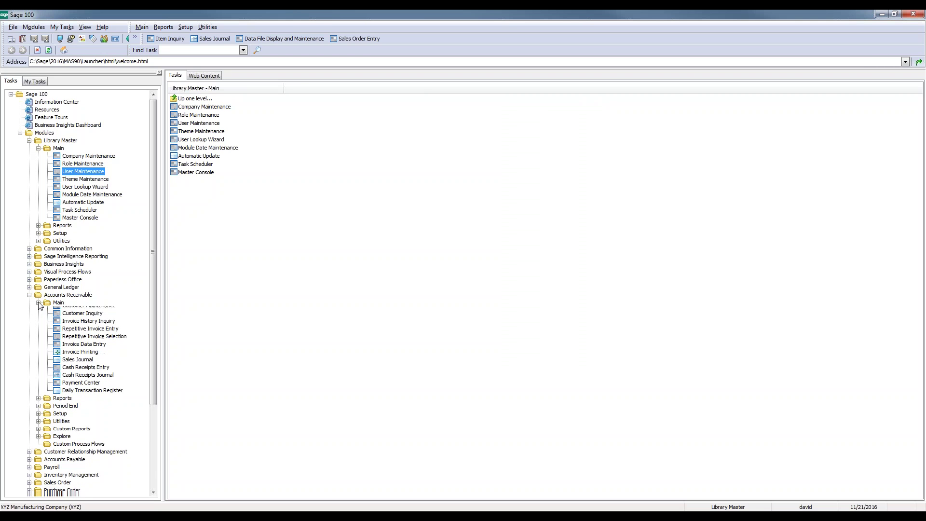
{"action": "left_click", "coordinate": [29, 295]}
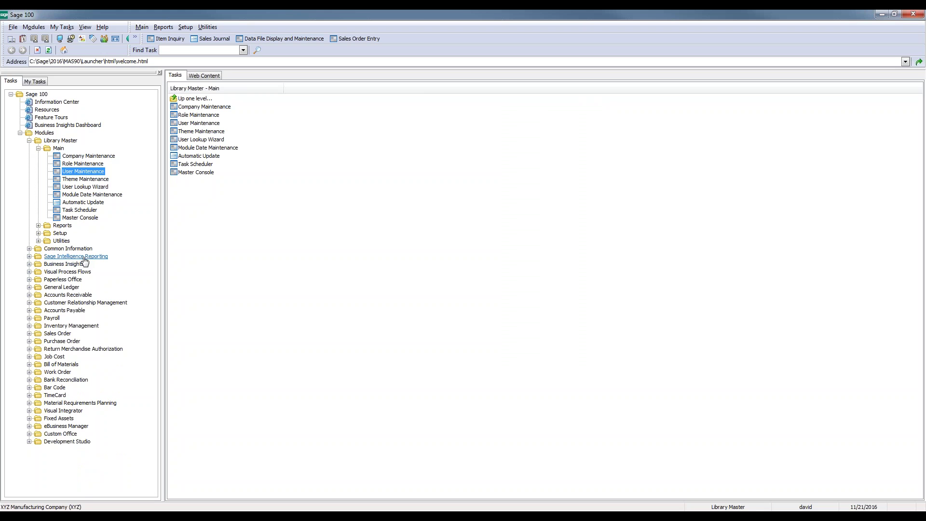
{"action": "left_click", "coordinate": [52, 295]}
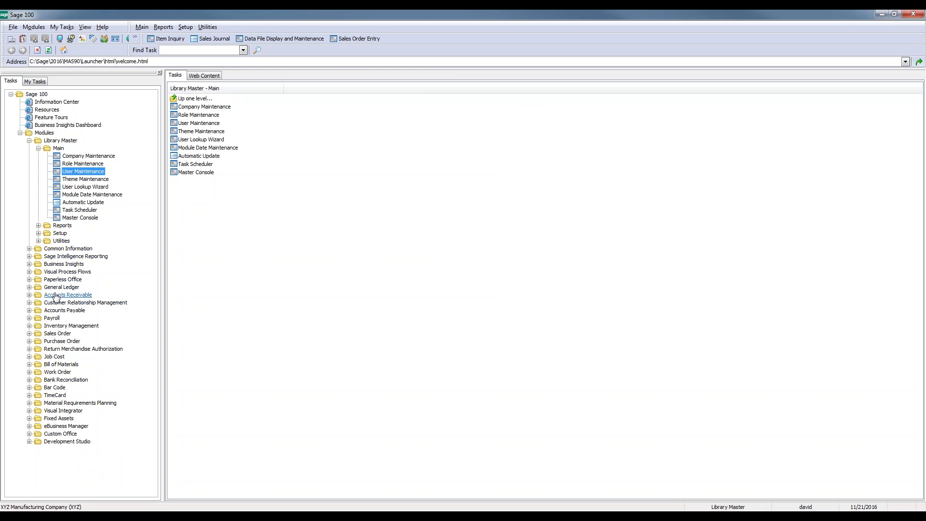
{"action": "left_click", "coordinate": [59, 302]}
{"action": "left_click", "coordinate": [86, 311]}
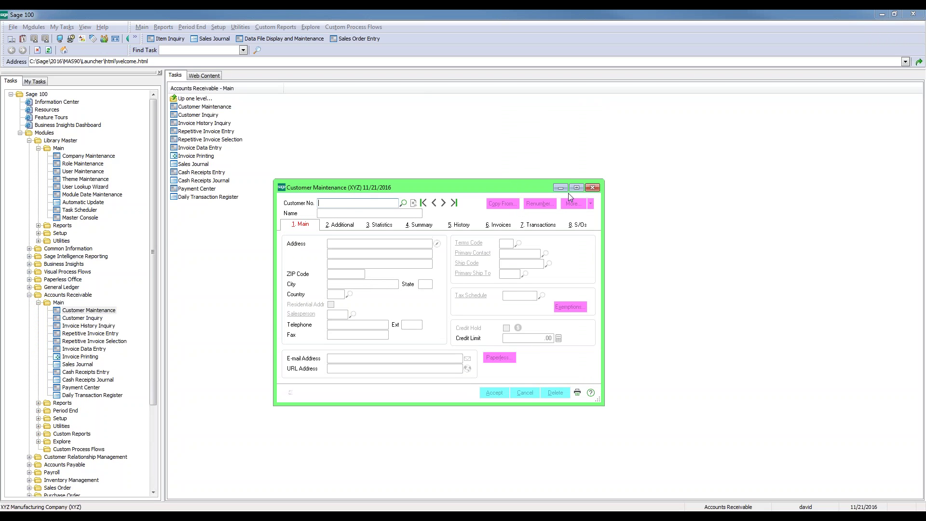
Close Customer Maintenance and collapse the Library Master and Accounts Receivable modules.
{"action": "left_click", "coordinate": [592, 189]}
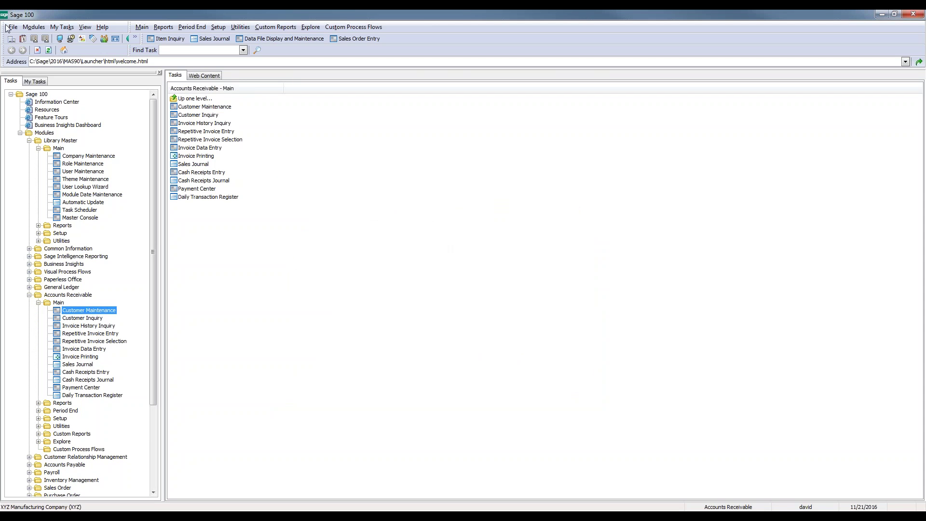
{"action": "left_click", "coordinate": [29, 140]}
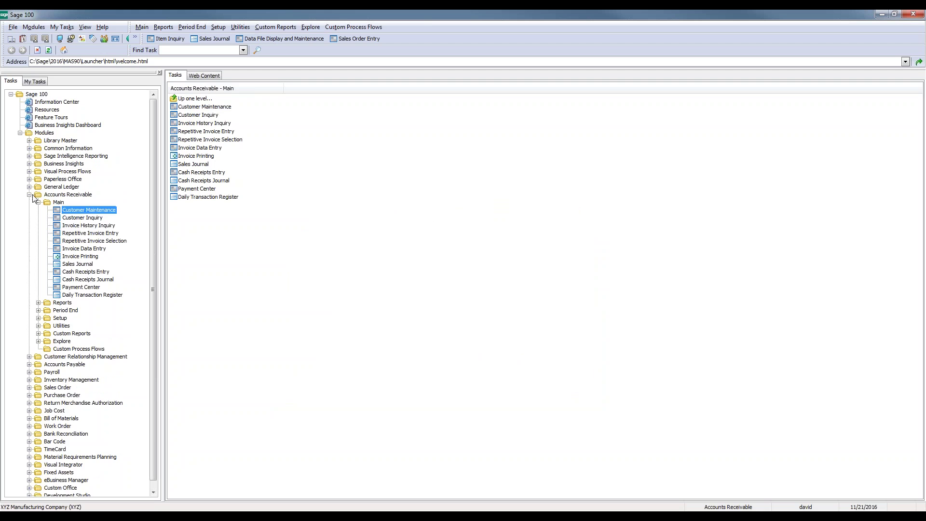
{"action": "left_click", "coordinate": [29, 194]}
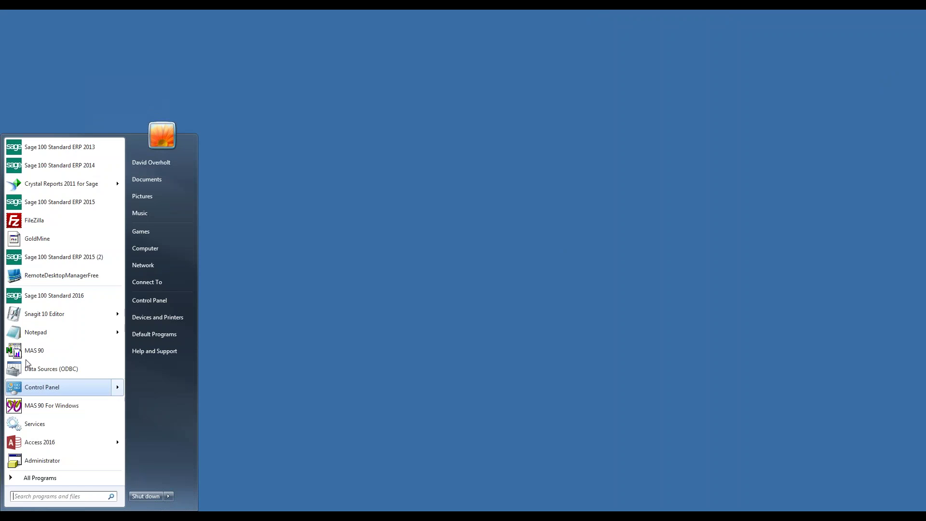
Launch Sage 100 Standard 2016 from the Start menu.
{"action": "left_click", "coordinate": [45, 298]}
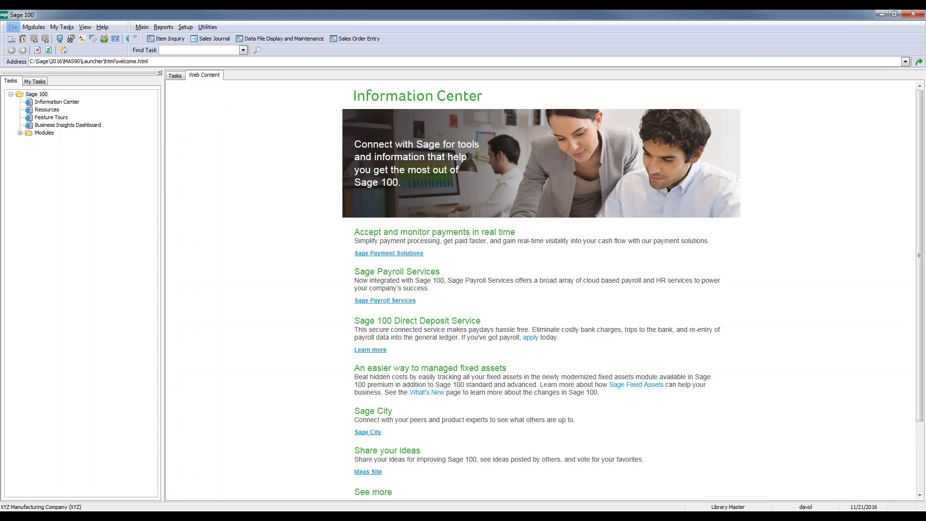
Expand Modules > Library Master's Setup and Main tasks and open User Maintenance.
{"action": "left_click", "coordinate": [84, 27]}
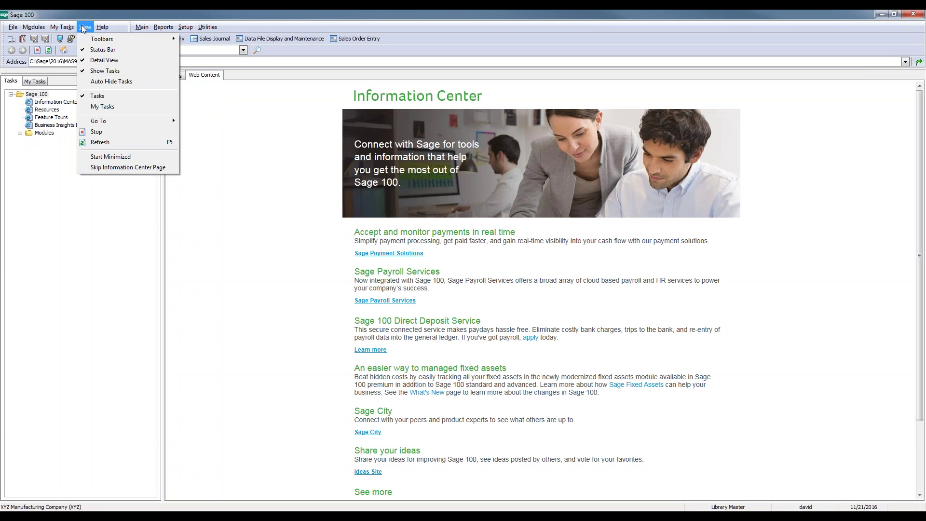
{"action": "left_click", "coordinate": [20, 133]}
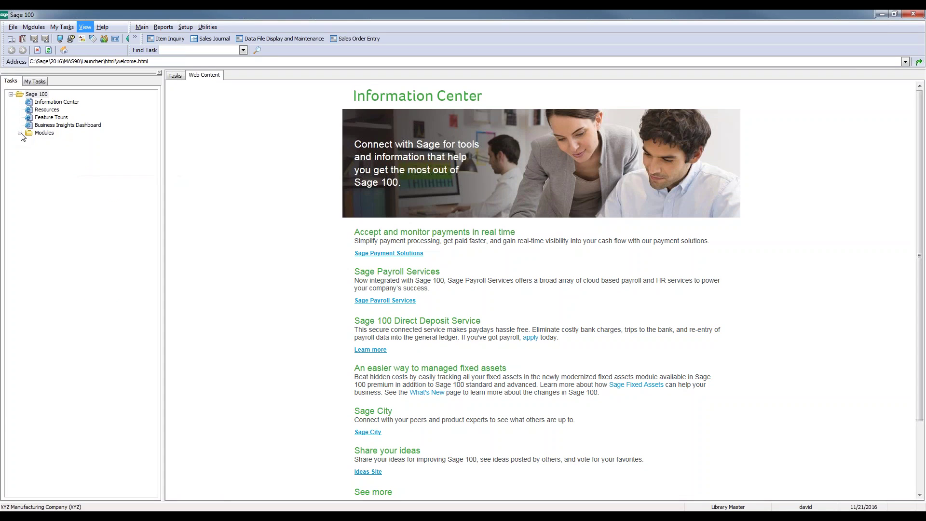
{"action": "left_click", "coordinate": [20, 133]}
{"action": "double_click", "coordinate": [54, 141]}
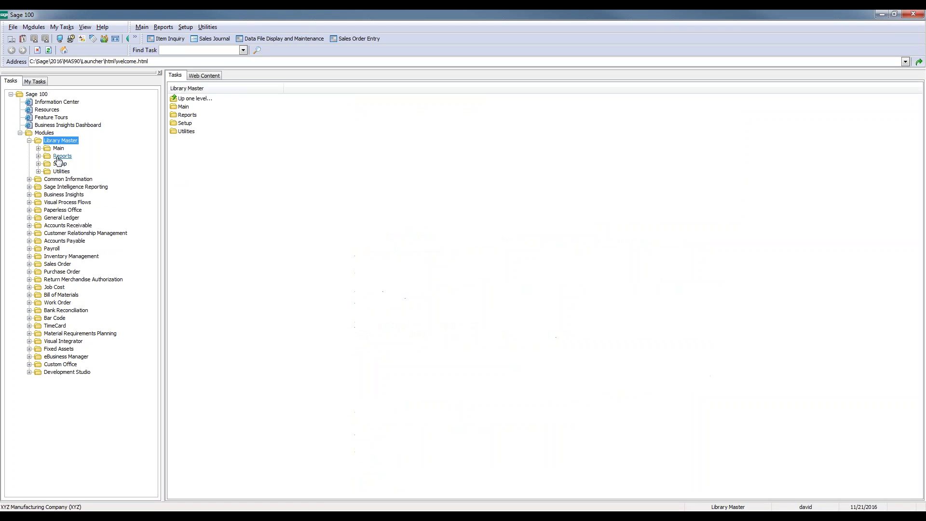
{"action": "double_click", "coordinate": [60, 164]}
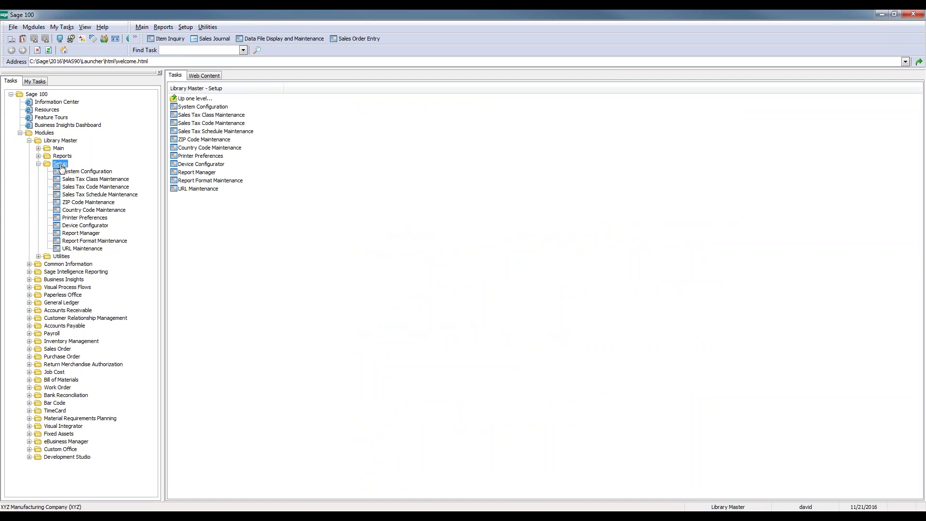
{"action": "double_click", "coordinate": [58, 148]}
{"action": "double_click", "coordinate": [83, 171]}
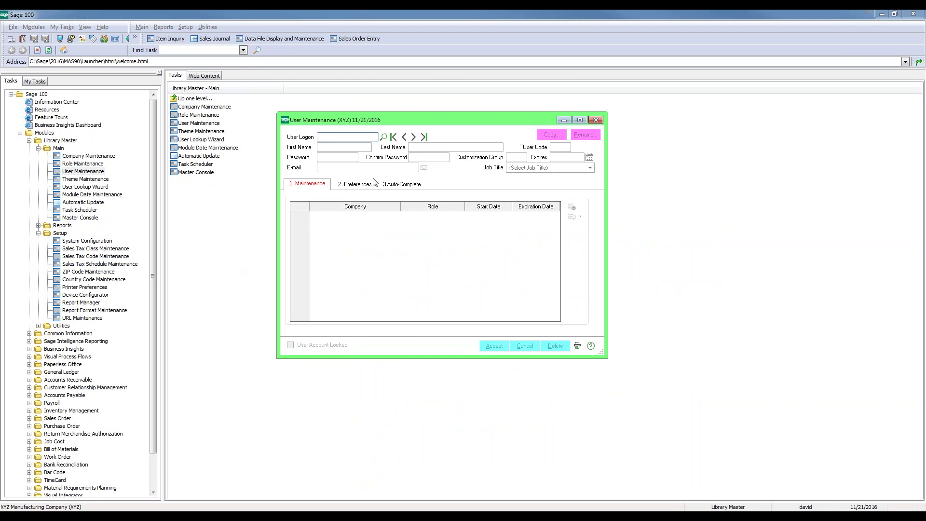
Load the user, set the Preferences Theme Code to DEMO, and save when closing.
{"action": "left_click", "coordinate": [414, 137]}
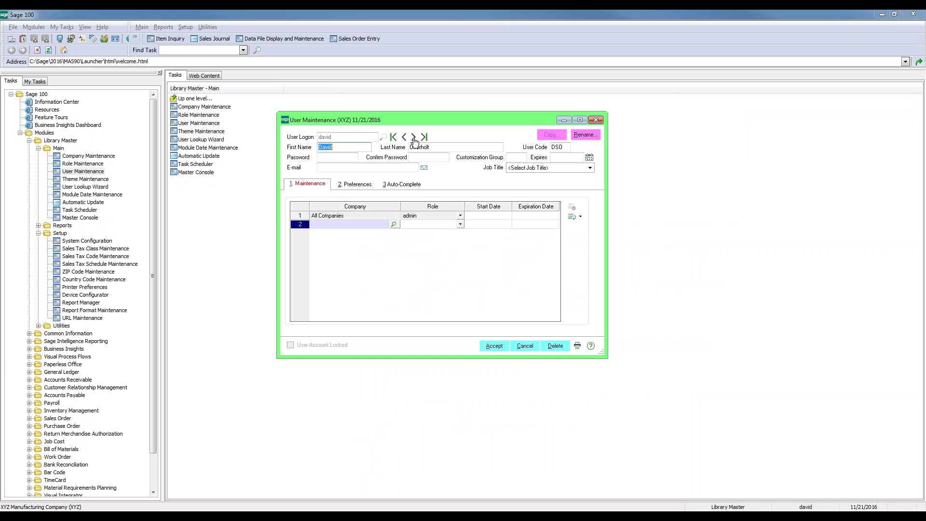
{"action": "left_click", "coordinate": [352, 186]}
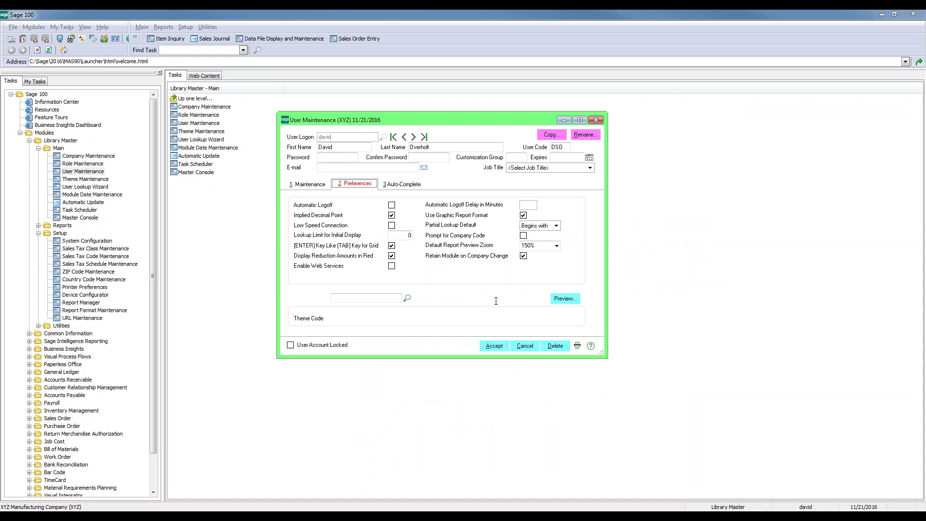
{"action": "left_click", "coordinate": [407, 297]}
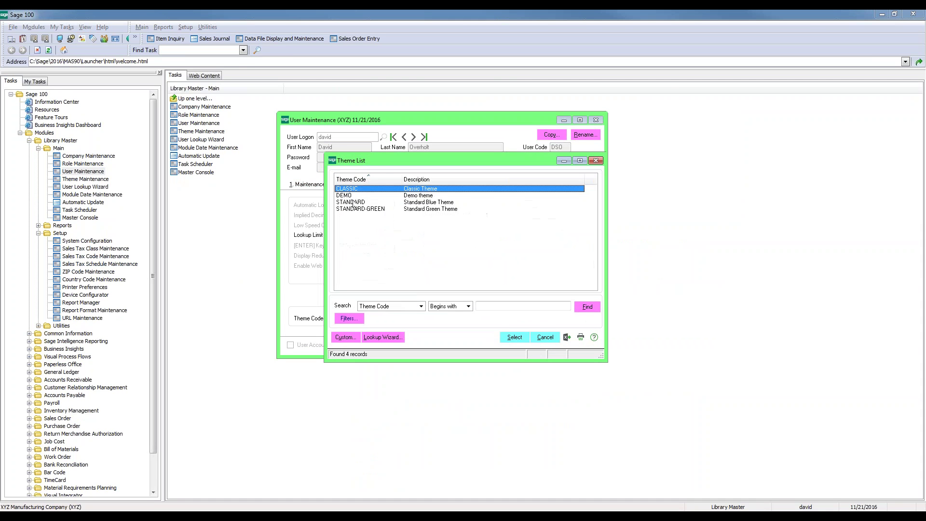
{"action": "double_click", "coordinate": [351, 196]}
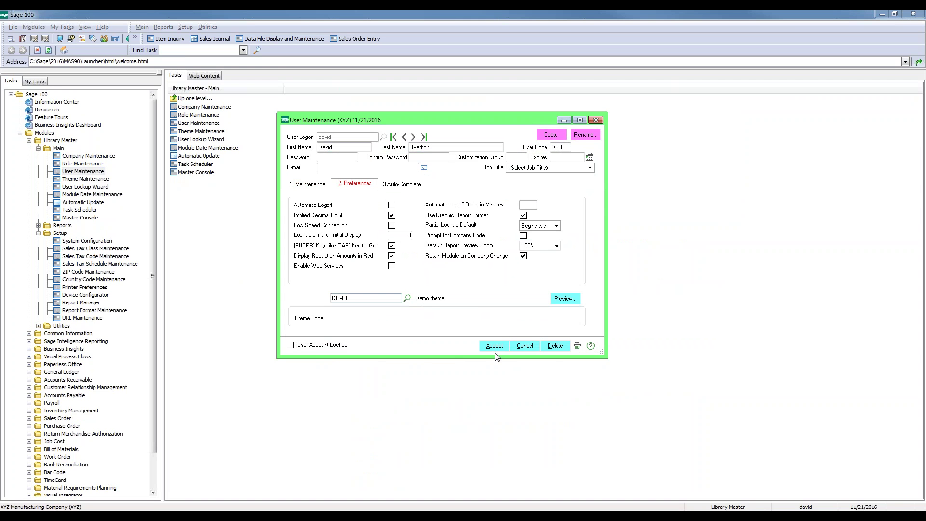
{"action": "left_click", "coordinate": [596, 120]}
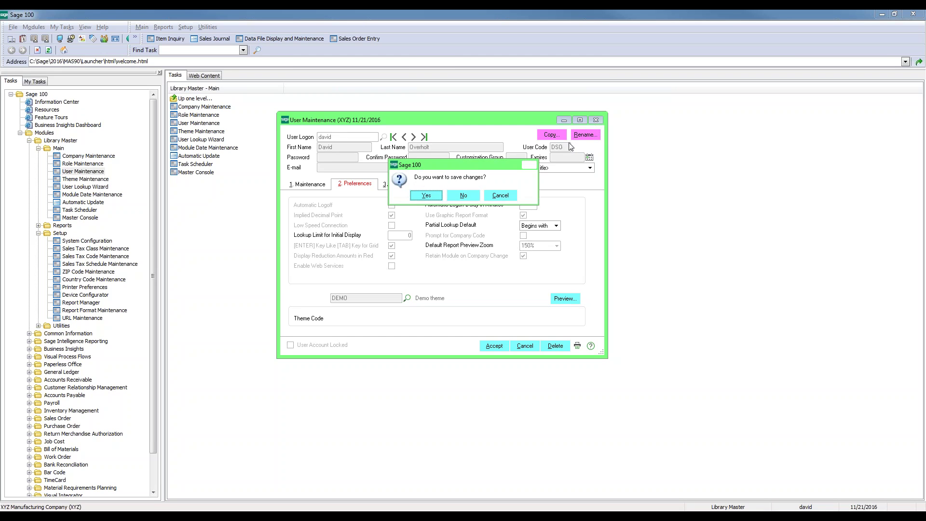
{"action": "left_click", "coordinate": [425, 195]}
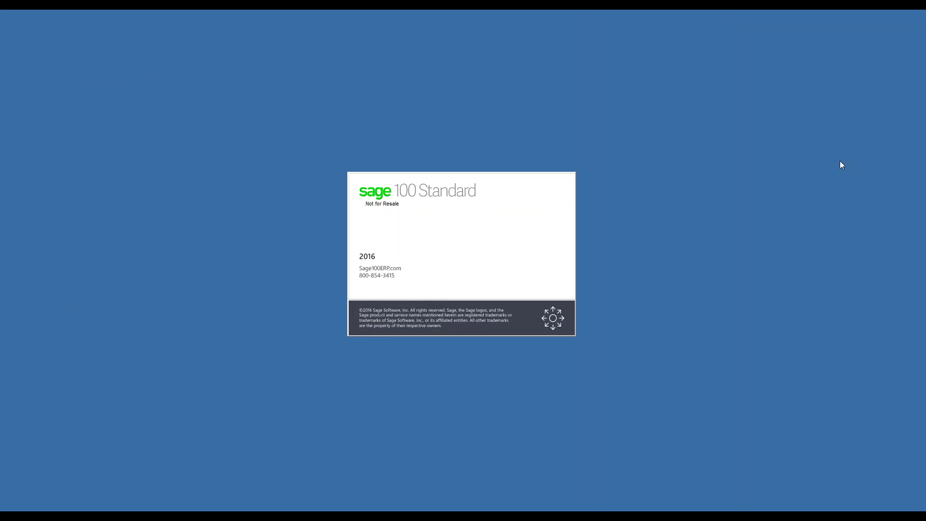
Relaunch Sage 100 Standard 2016 from the Start menu.
{"action": "type", "text": "d"}
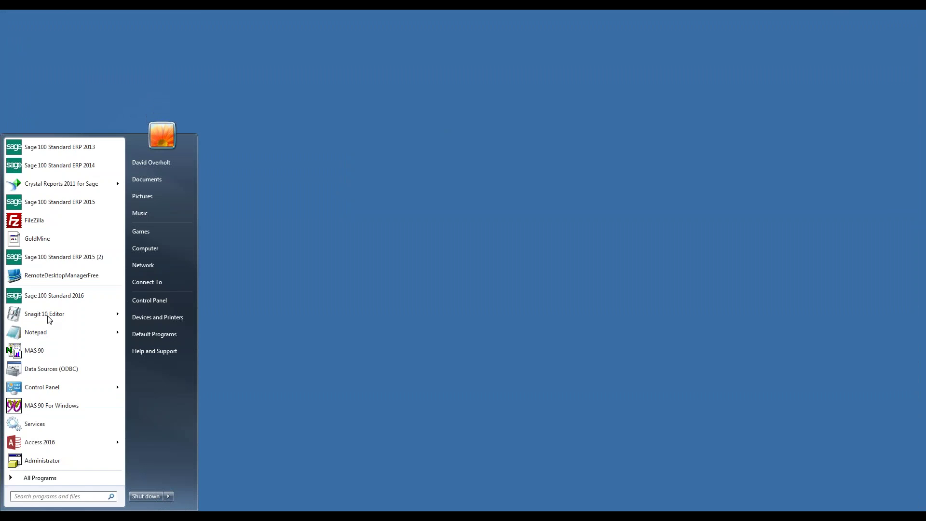
{"action": "left_click", "coordinate": [50, 296]}
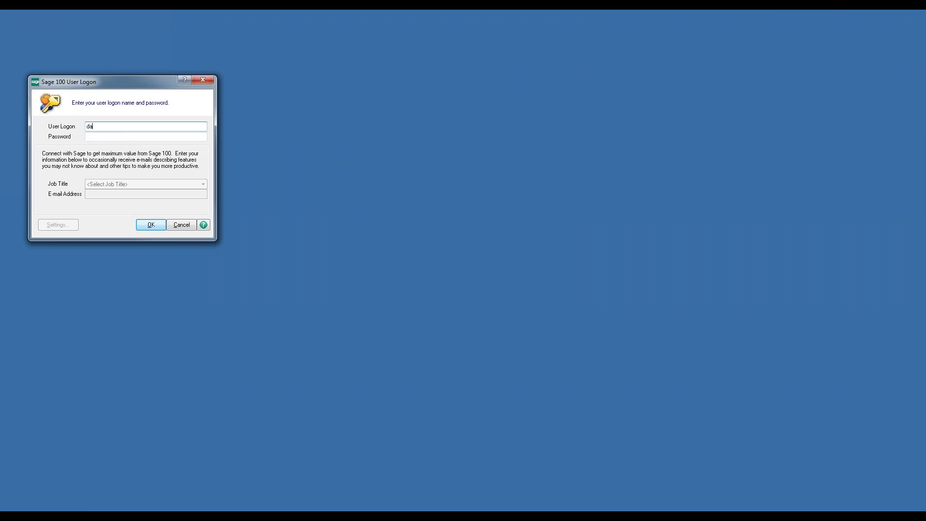
Confirm the User Logon to open Sage 100 on the Information Center.
{"action": "left_click", "coordinate": [152, 225]}
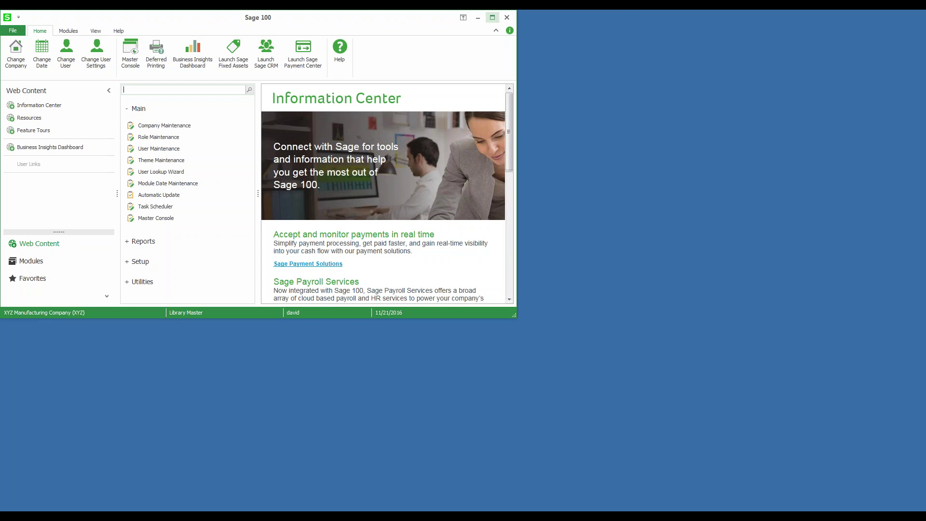
Maximize the Sage 100 window so the Information Center fills the whole screen.
{"action": "left_click", "coordinate": [492, 18]}
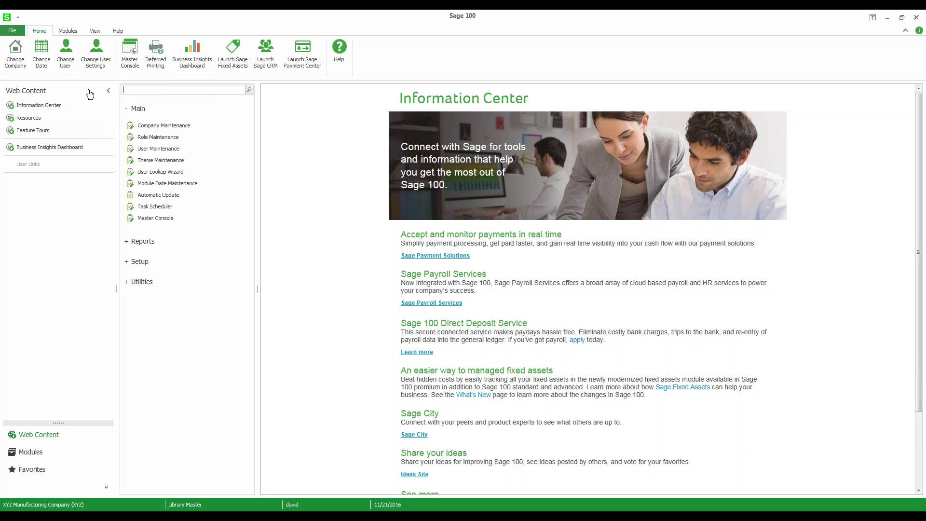
Change the current module to Accounts Payable and accept its accounting date.
{"action": "left_click", "coordinate": [66, 31]}
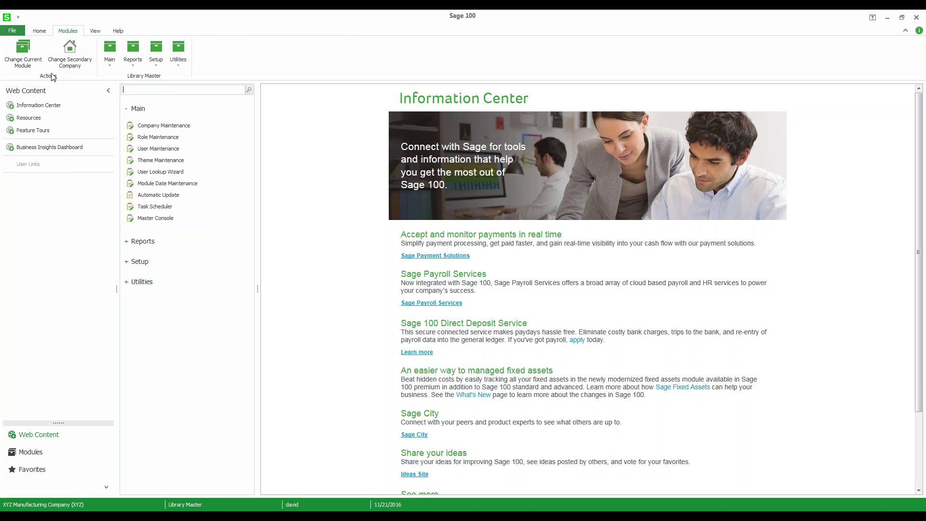
{"action": "left_click", "coordinate": [110, 50]}
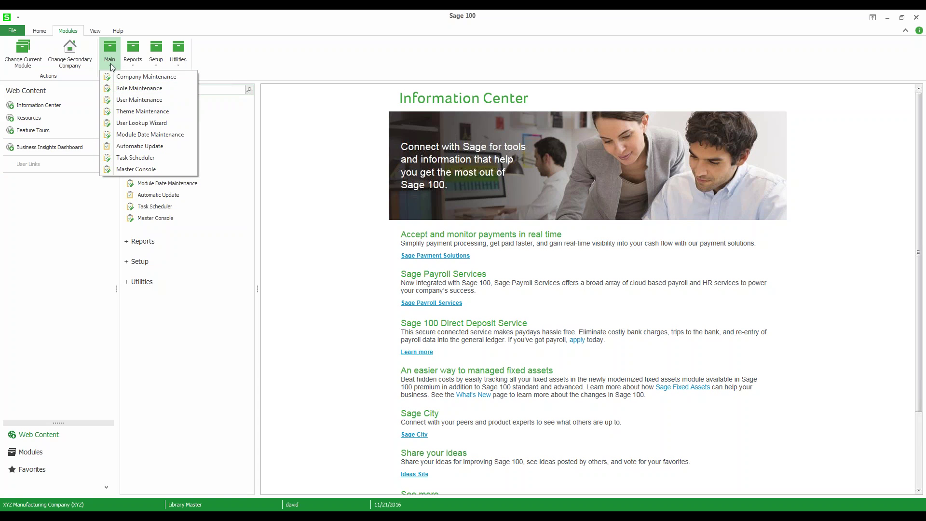
{"action": "left_click", "coordinate": [29, 57]}
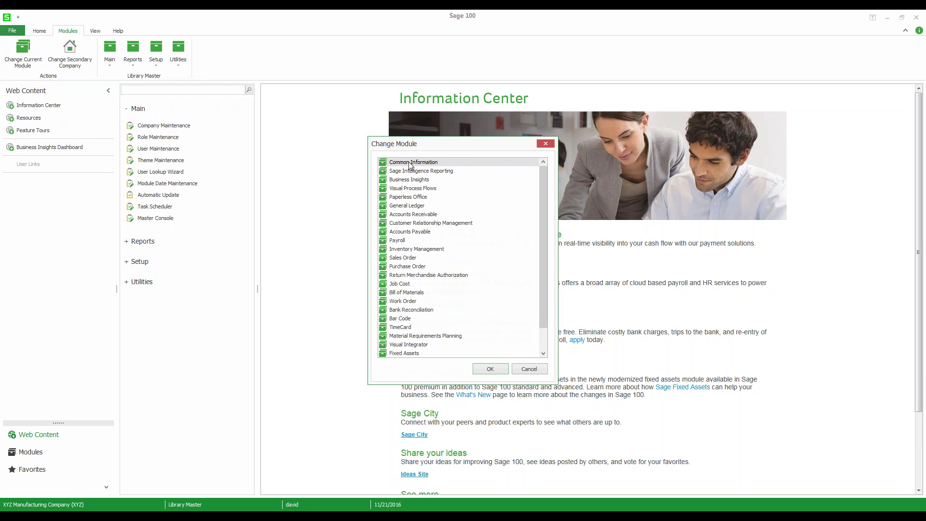
{"action": "double_click", "coordinate": [409, 232]}
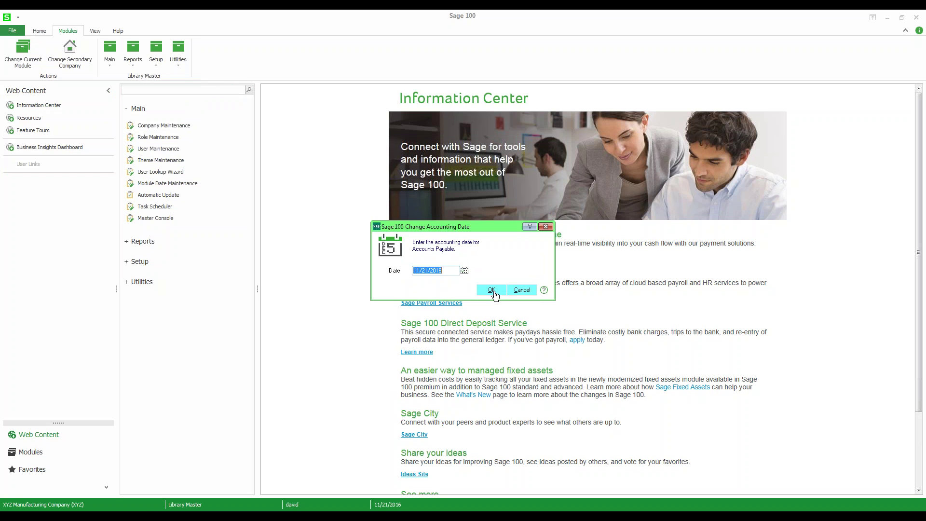
{"action": "left_click", "coordinate": [491, 291]}
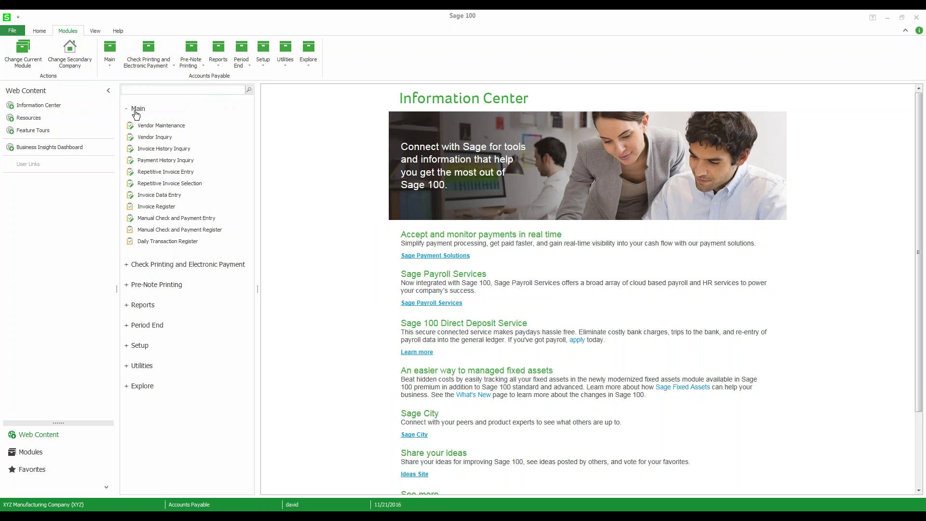
Collapse and re-expand the Main task group, then open and close Vendor Inquiry.
{"action": "left_click", "coordinate": [127, 109]}
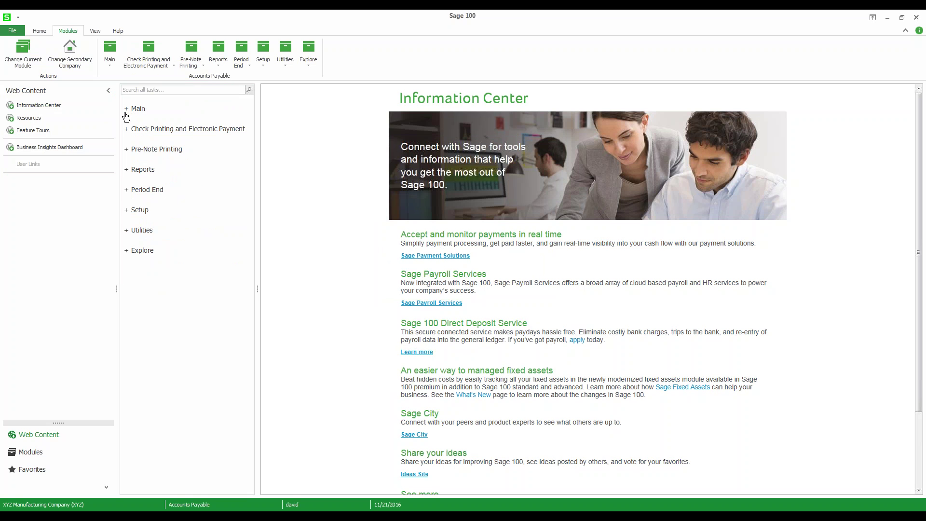
{"action": "left_click", "coordinate": [127, 112]}
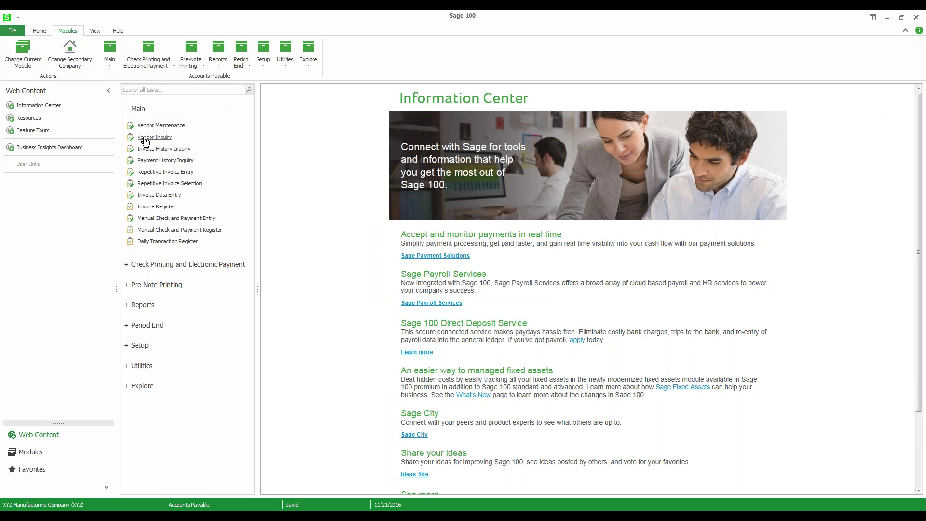
{"action": "left_click", "coordinate": [145, 139]}
{"action": "left_click", "coordinate": [494, 141]}
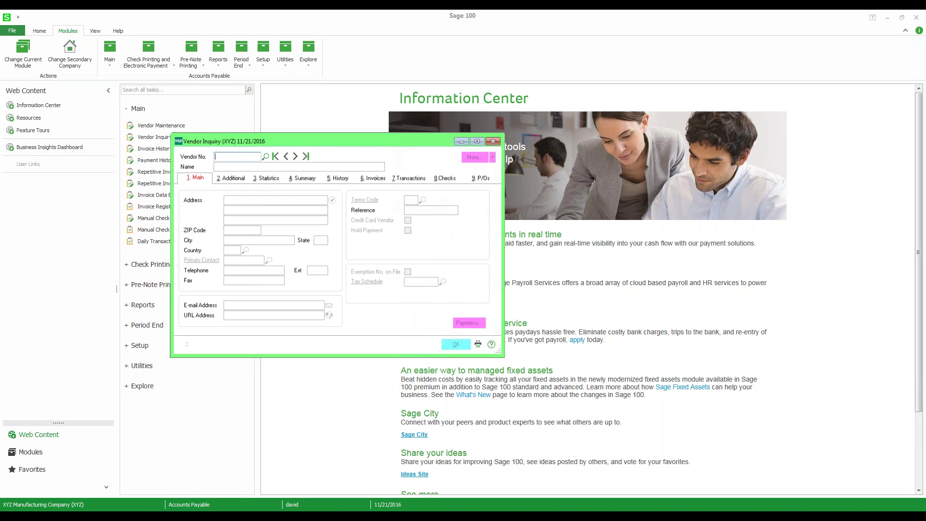
Bring up the View tab's appearance options.
{"action": "left_click", "coordinate": [36, 32]}
{"action": "left_click", "coordinate": [10, 31]}
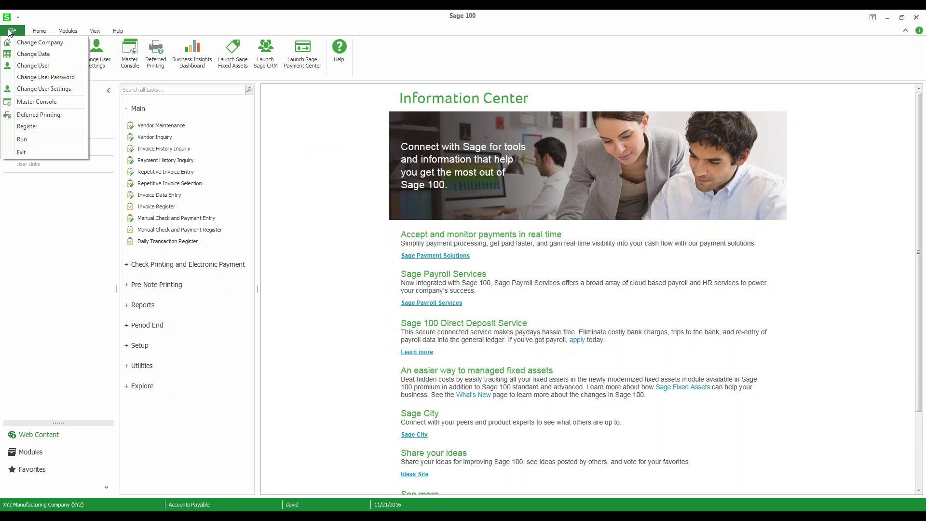
{"action": "left_click", "coordinate": [95, 31]}
{"action": "left_click", "coordinate": [95, 31]}
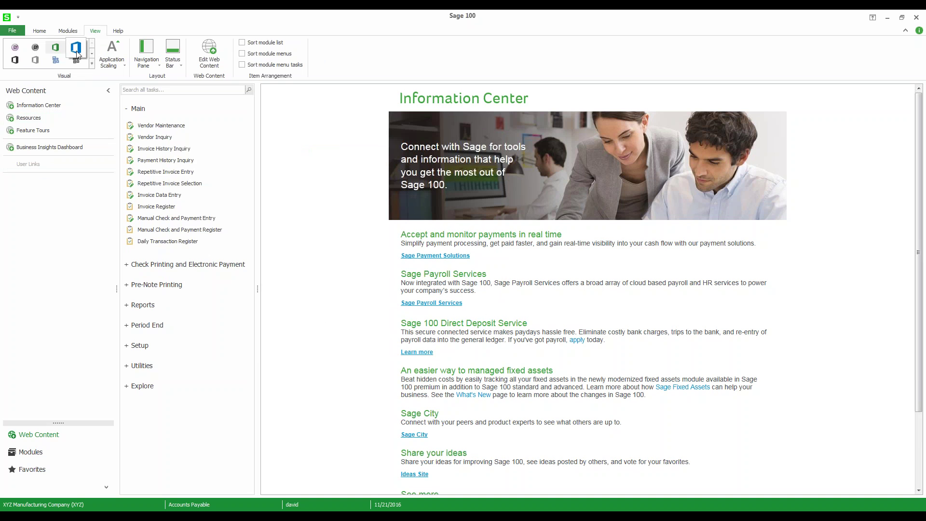
Try the dark grey, Office 2013 Light Gray and Office 2010 Blue colour schemes.
{"action": "left_click", "coordinate": [16, 61]}
{"action": "left_click", "coordinate": [35, 60]}
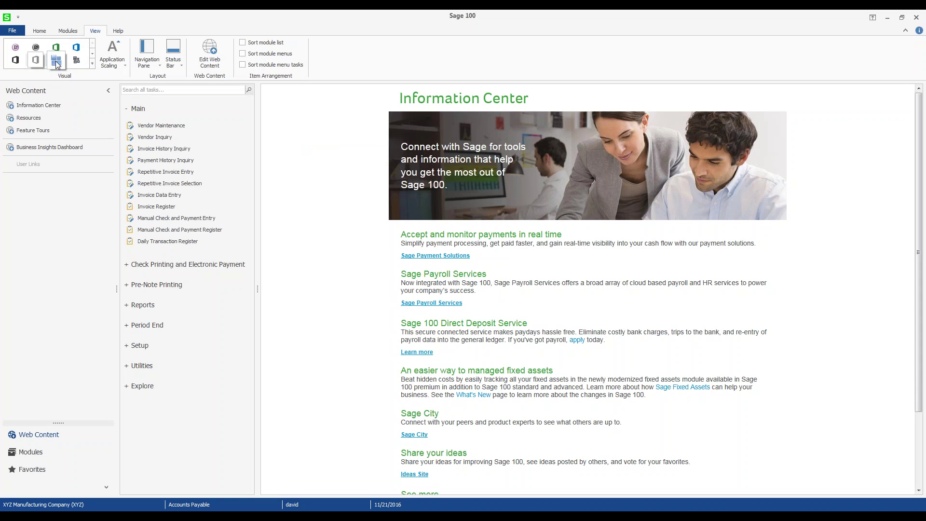
{"action": "left_click", "coordinate": [58, 62]}
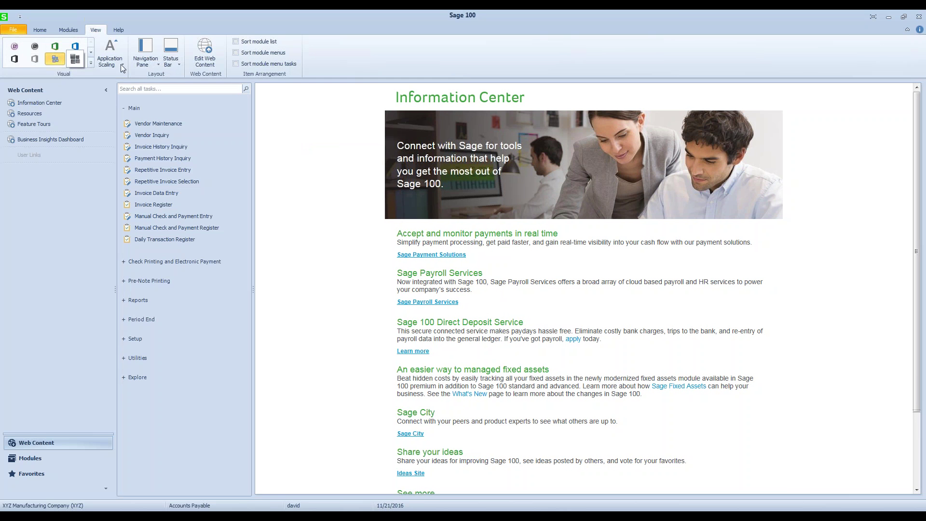
Raise application scaling to Medium, then to Large.
{"action": "left_click", "coordinate": [120, 64]}
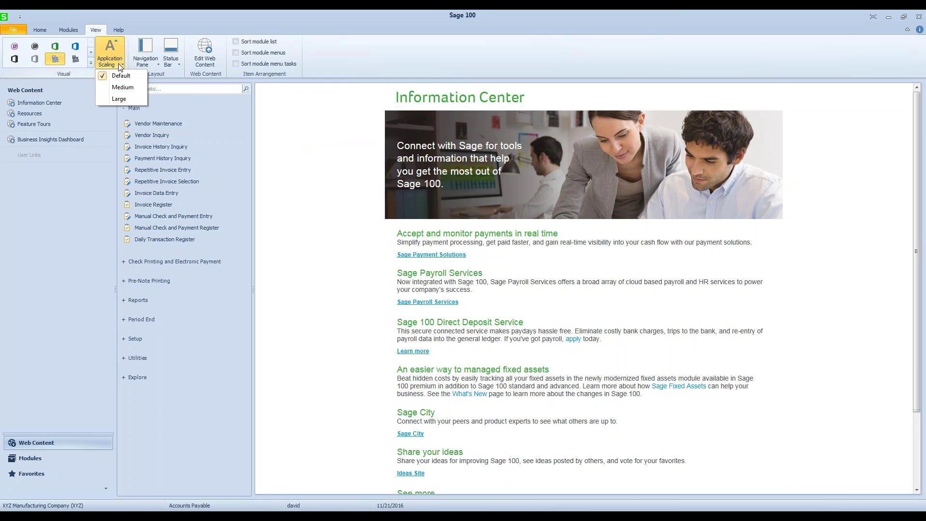
{"action": "left_click", "coordinate": [122, 87]}
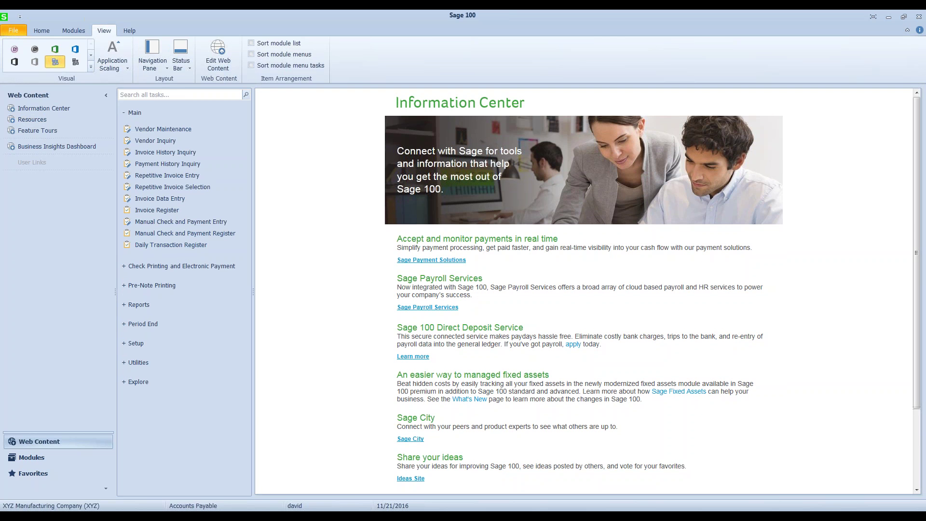
{"action": "left_click", "coordinate": [127, 68]}
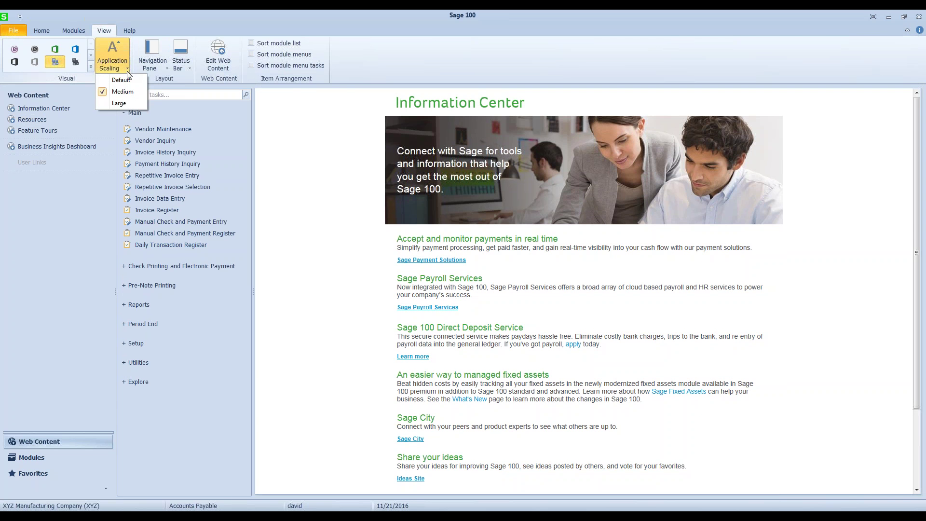
{"action": "left_click", "coordinate": [120, 104]}
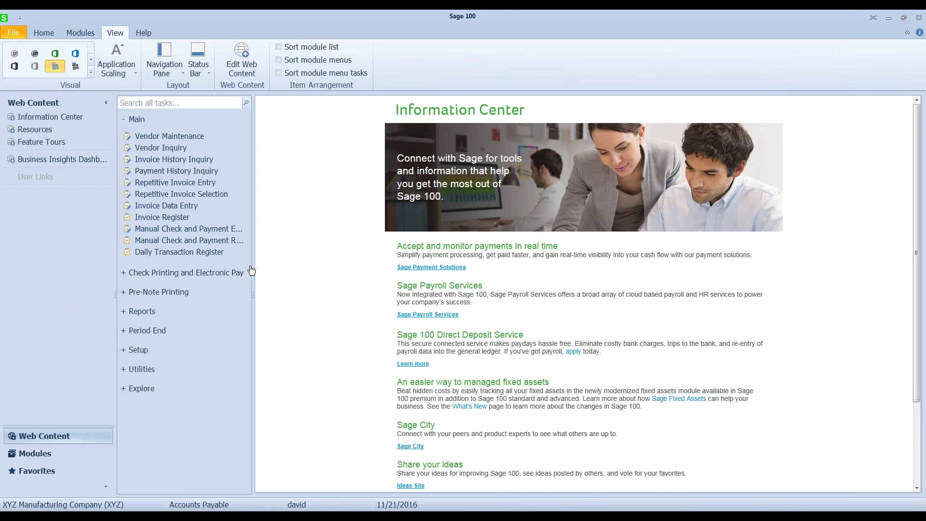
Turn on Sort module list, Sort module menus and Sort module menu tasks.
{"action": "left_click", "coordinate": [171, 54]}
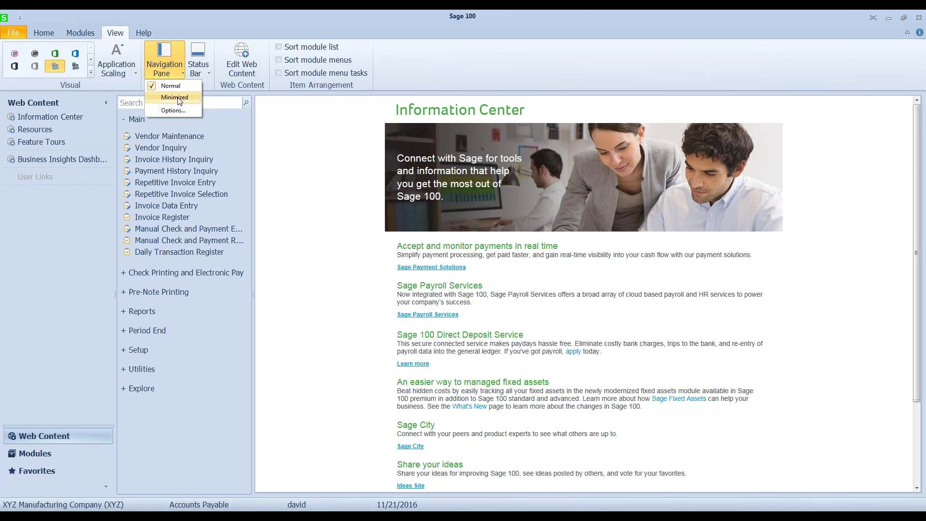
{"action": "left_click", "coordinate": [168, 54]}
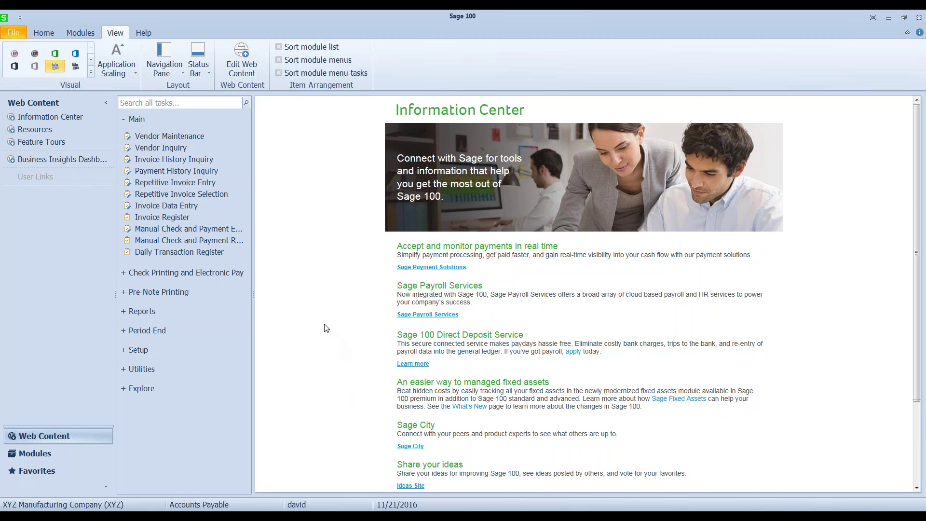
{"action": "left_click", "coordinate": [279, 48]}
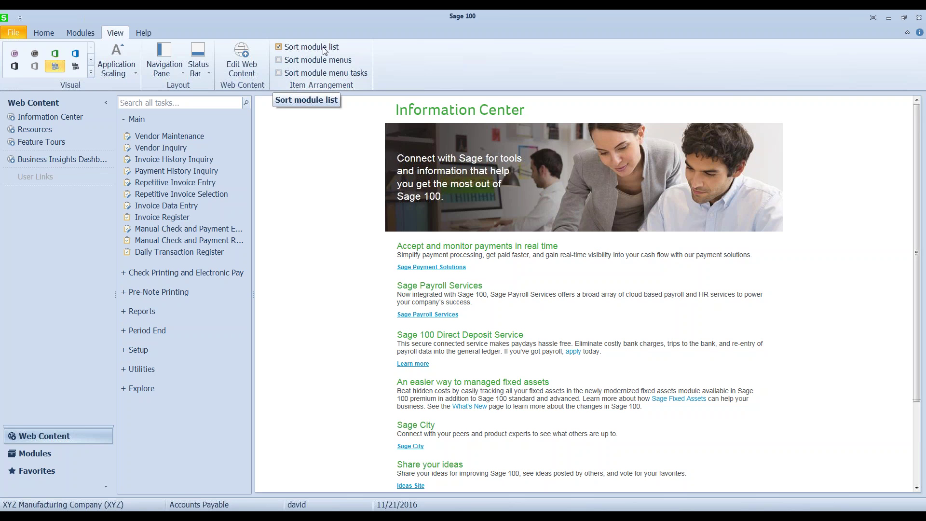
{"action": "left_click", "coordinate": [279, 60]}
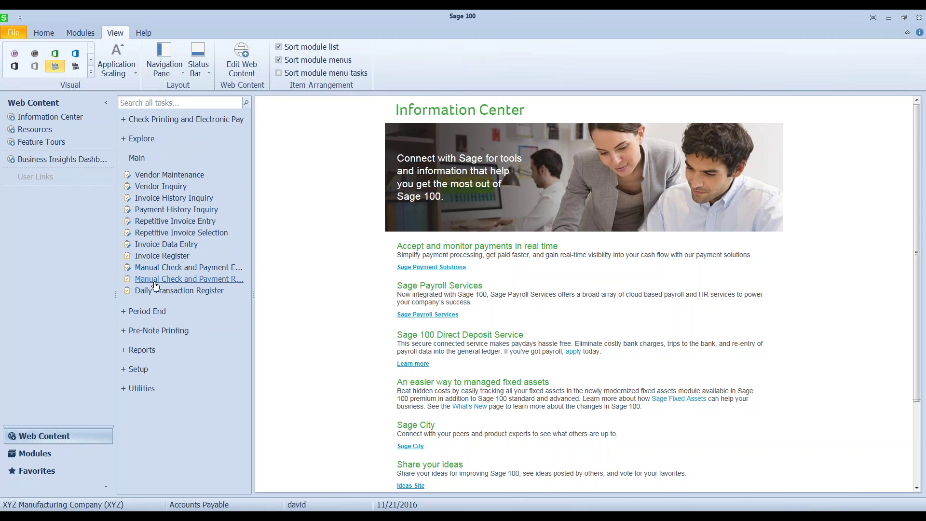
{"action": "left_click", "coordinate": [278, 73]}
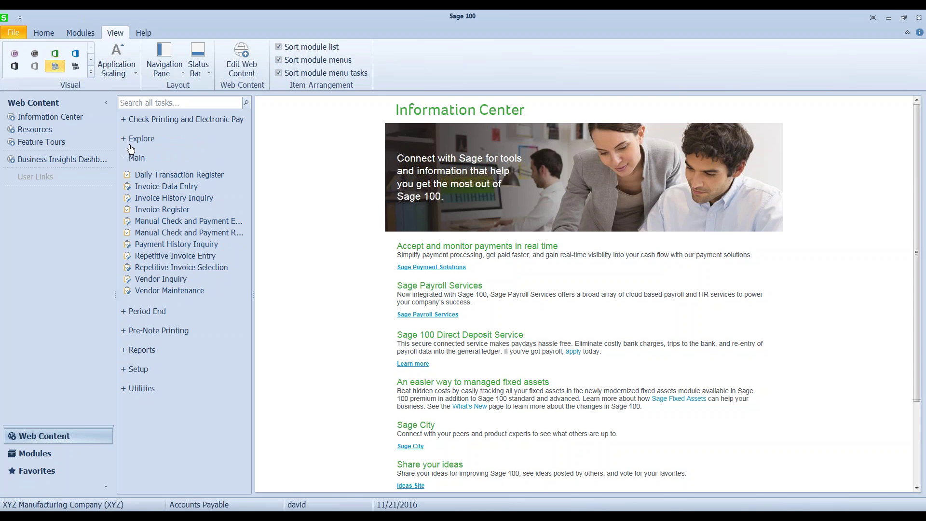
Show the module list, then clear Sort module menus and Sort module list.
{"action": "left_click", "coordinate": [58, 453]}
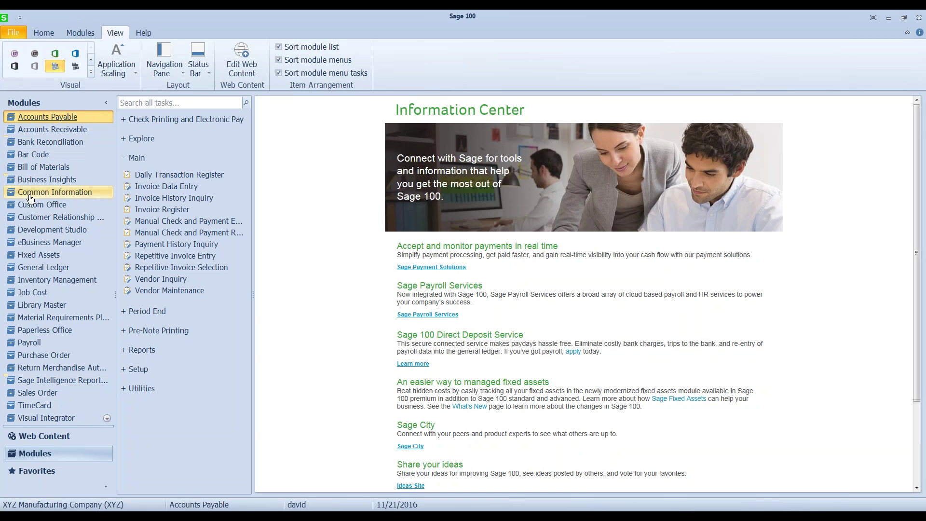
{"action": "left_click", "coordinate": [279, 61]}
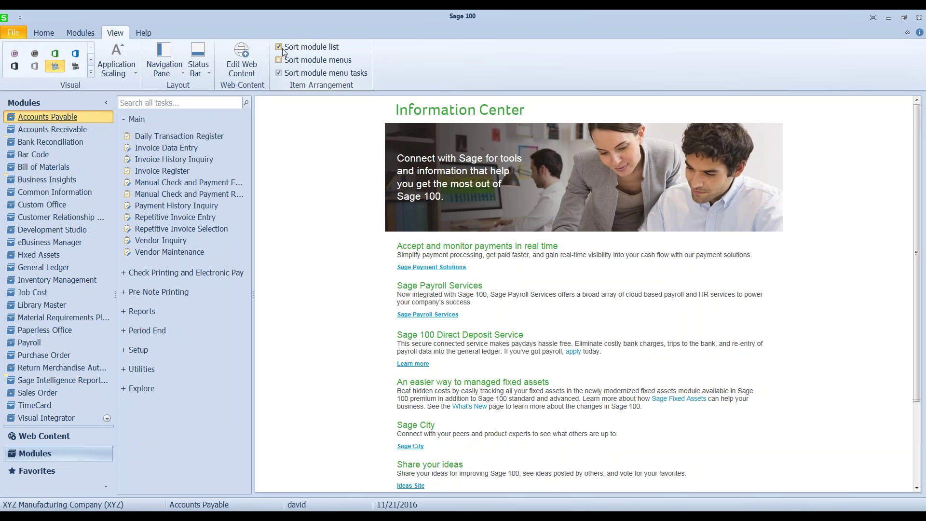
{"action": "left_click", "coordinate": [279, 47]}
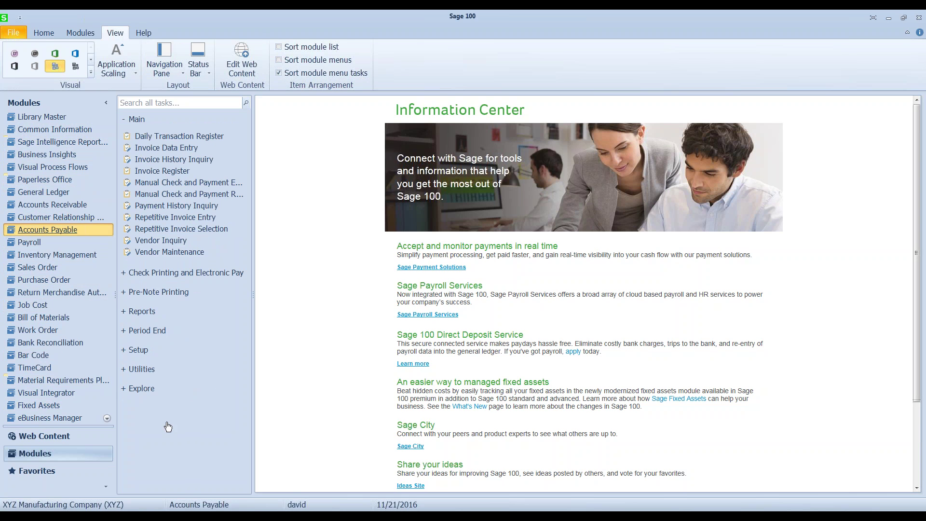
Show the empty Favorites list, then open and close Payment History Inquiry.
{"action": "left_click", "coordinate": [41, 475]}
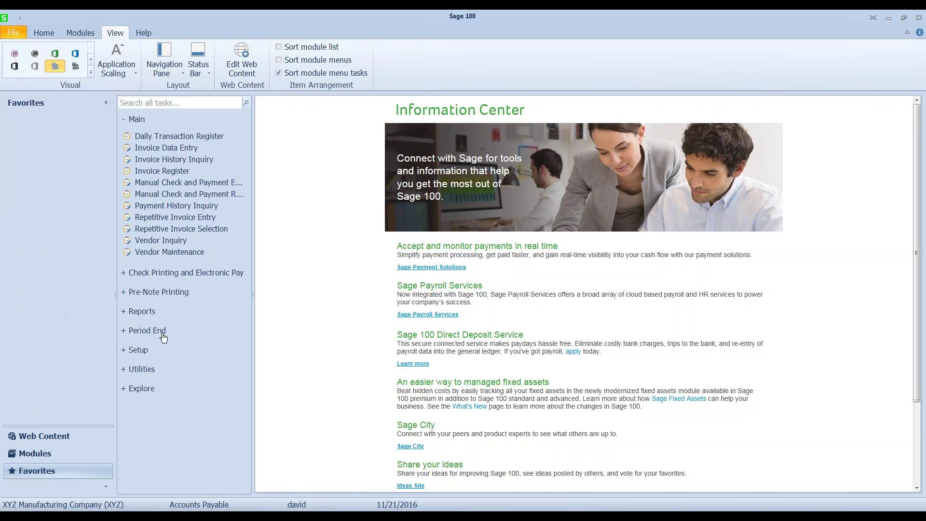
{"action": "left_click", "coordinate": [166, 148]}
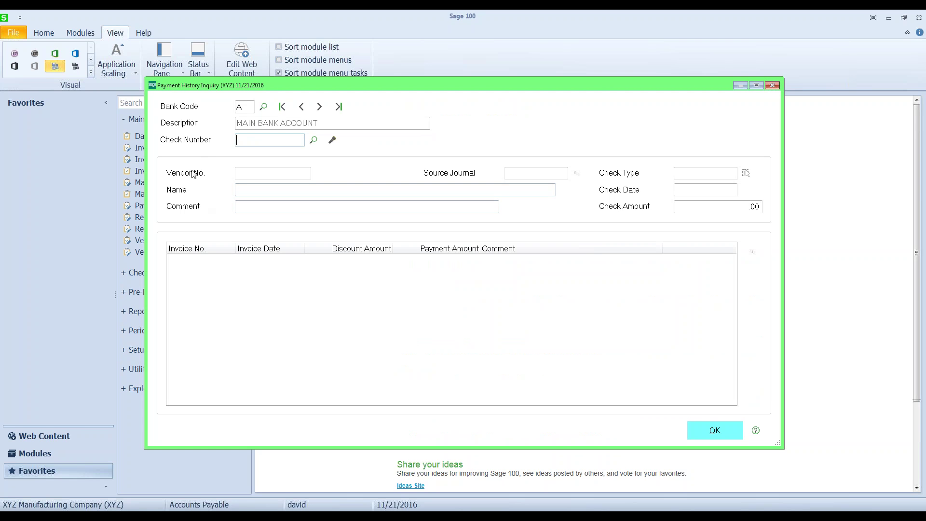
{"action": "left_click", "coordinate": [772, 85]}
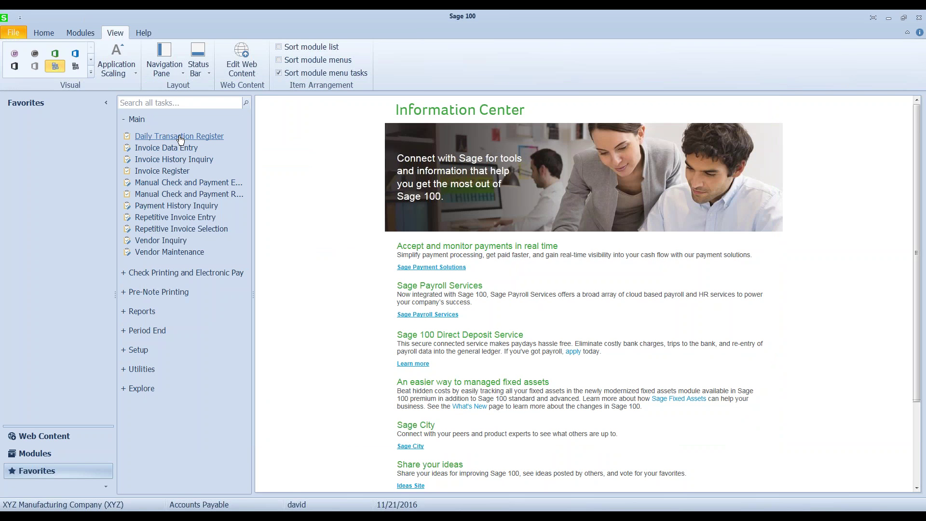
Unsort module menu tasks, add Vendor Maintenance to Favorites, and switch to General Ledger.
{"action": "left_click", "coordinate": [279, 73]}
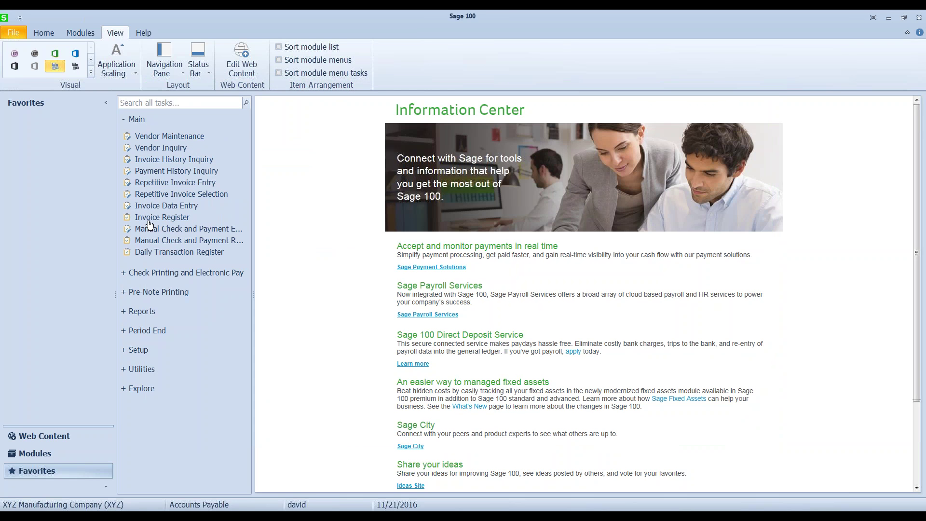
{"action": "left_click_drag", "start_coordinate": [175, 140], "coordinate": [22, 118]}
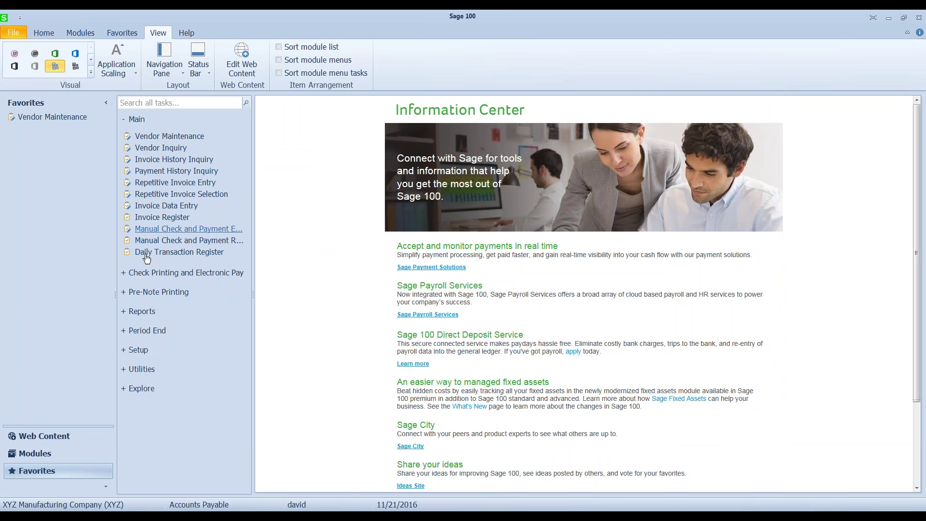
{"action": "left_click", "coordinate": [35, 454]}
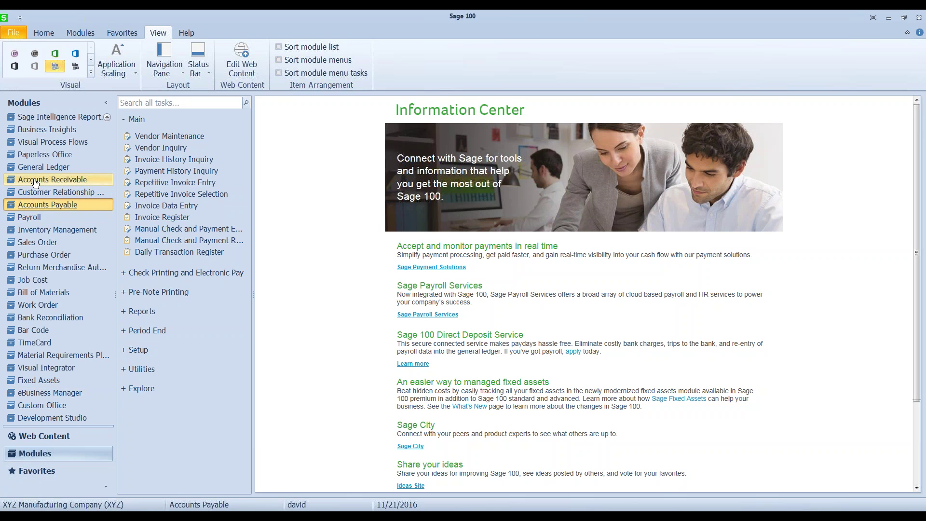
{"action": "left_click", "coordinate": [36, 168]}
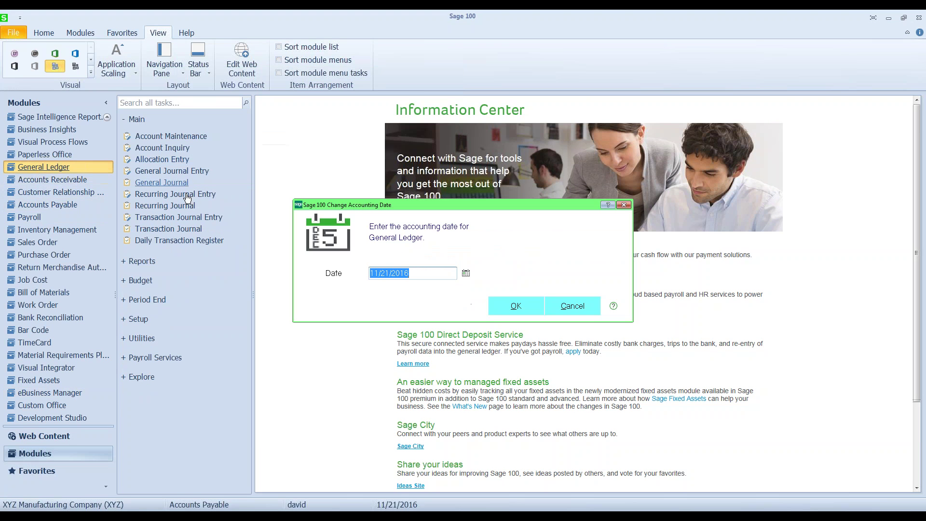
{"action": "left_click", "coordinate": [541, 308]}
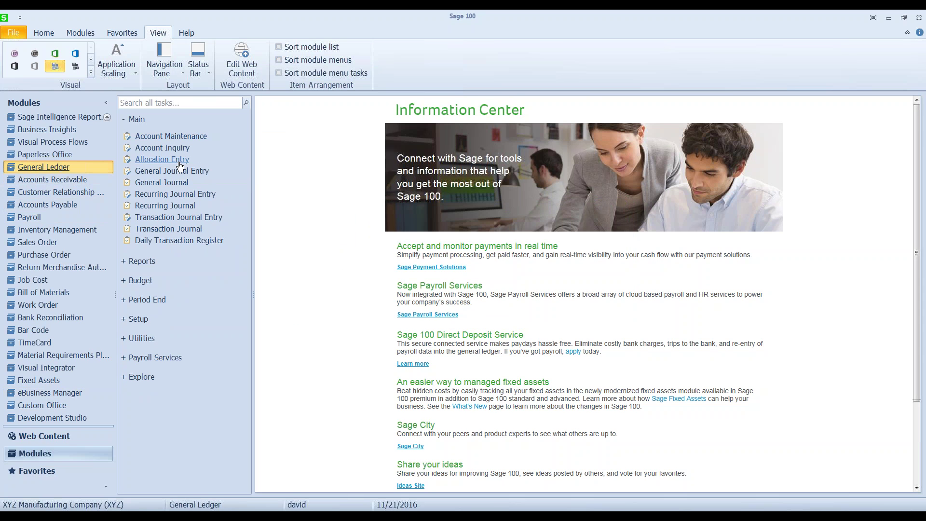
Add General Journal Entry and Chart of Accounts from GL Reports to Favorites.
{"action": "left_click", "coordinate": [33, 471]}
{"action": "left_click_drag", "start_coordinate": [180, 171], "coordinate": [49, 140]}
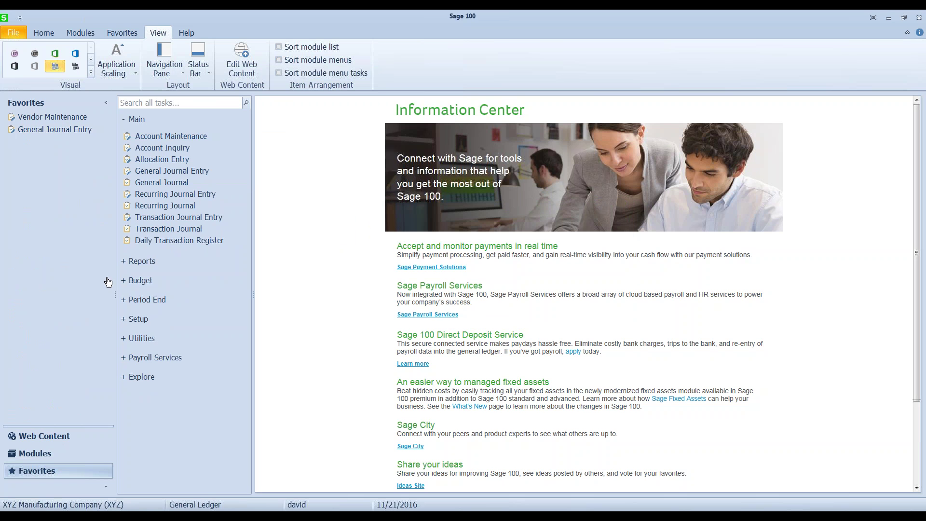
{"action": "left_click", "coordinate": [124, 262]}
{"action": "left_click_drag", "start_coordinate": [168, 288], "coordinate": [48, 142]}
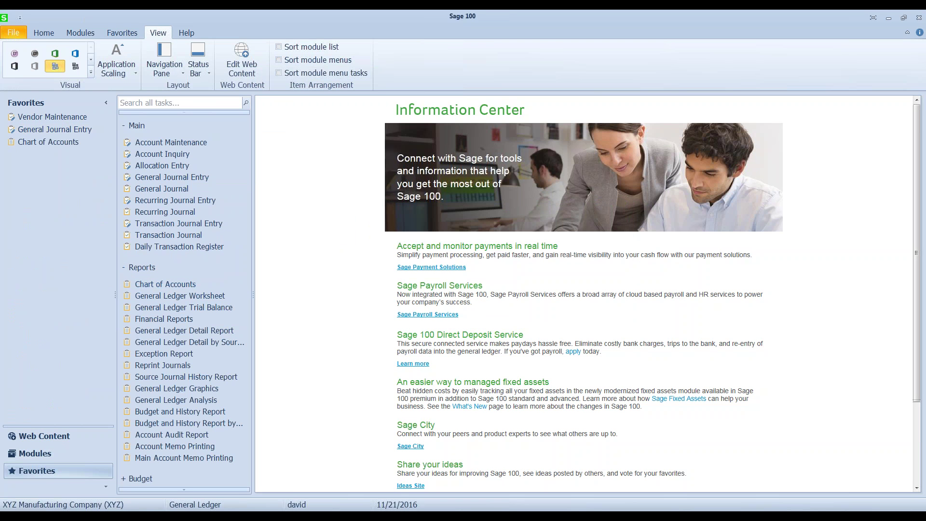
{"action": "left_click", "coordinate": [34, 453]}
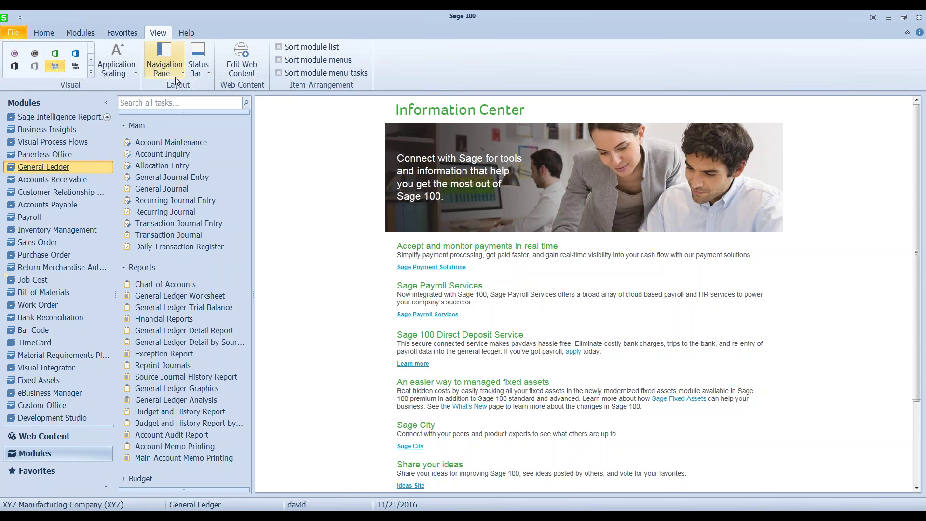
Reduce application scaling from Large and briefly open Account Maintenance.
{"action": "left_click", "coordinate": [132, 76]}
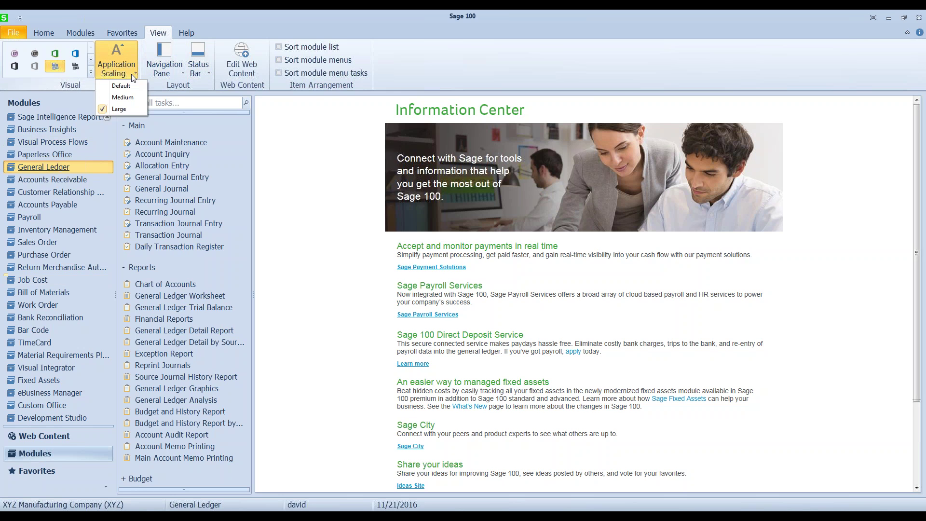
{"action": "left_click", "coordinate": [123, 97]}
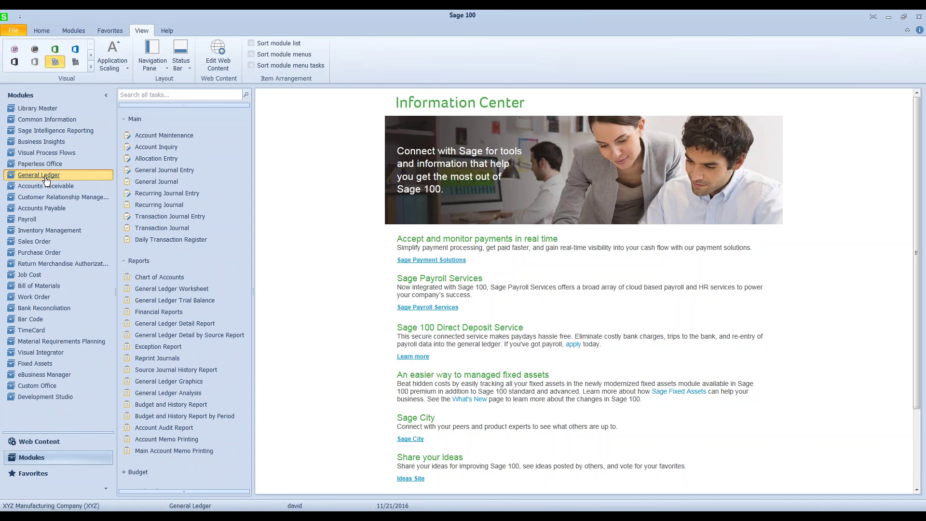
{"action": "left_click", "coordinate": [179, 137]}
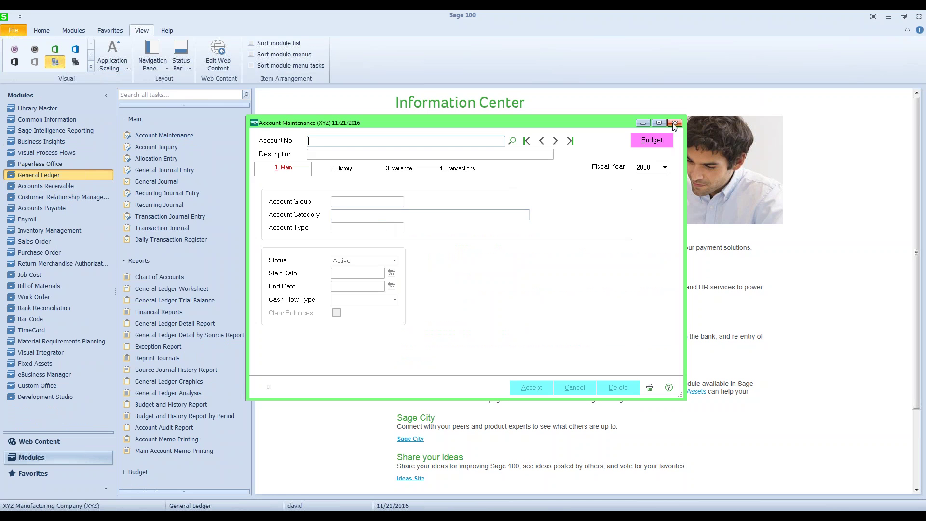
{"action": "left_click", "coordinate": [675, 123]}
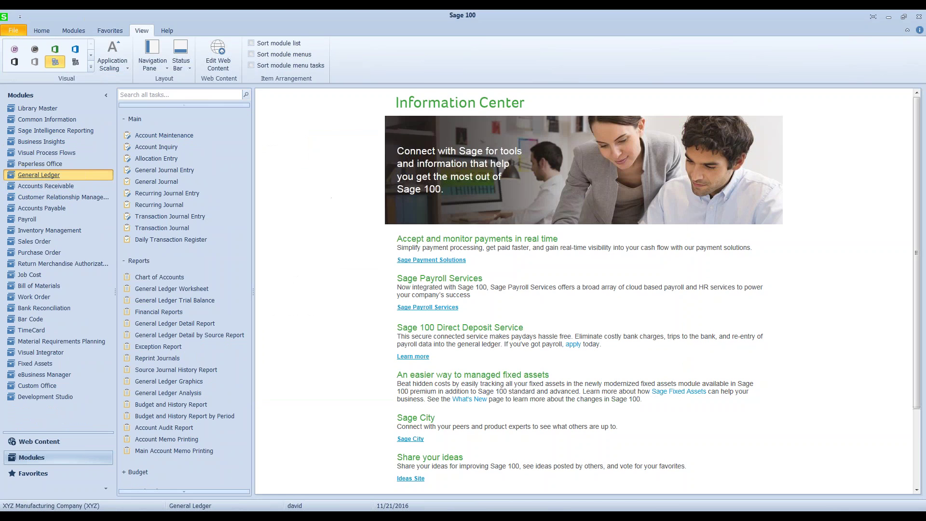
Start a General Journal Entry with new source journal JE and the next entry number.
{"action": "left_click", "coordinate": [154, 172]}
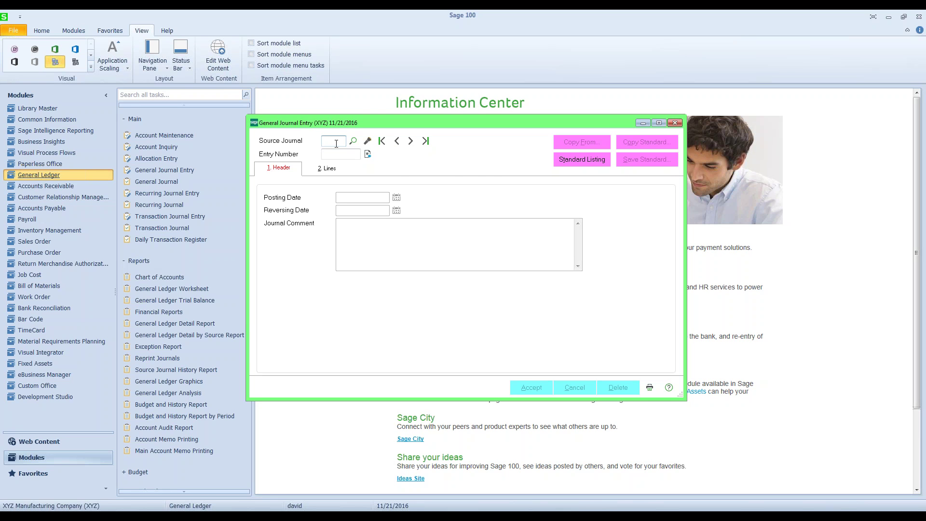
{"action": "key", "text": "Tab"}
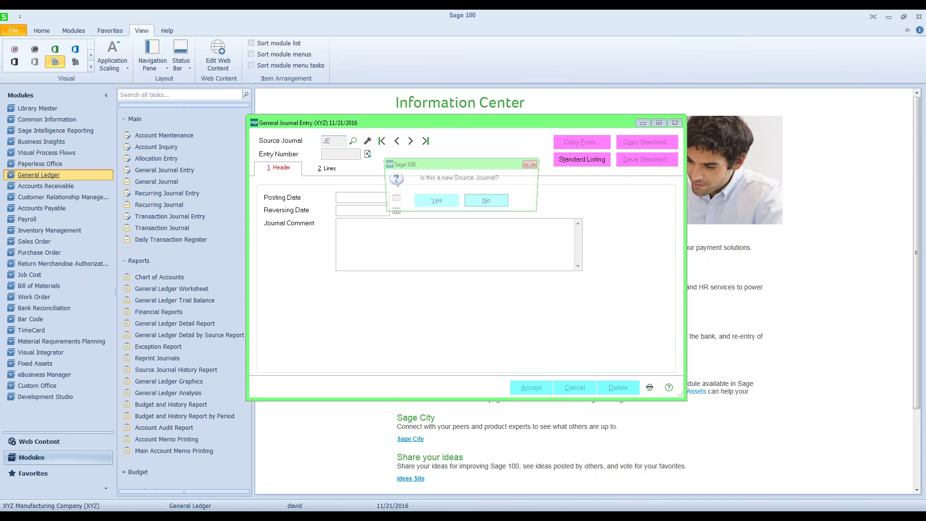
{"action": "left_click", "coordinate": [434, 202]}
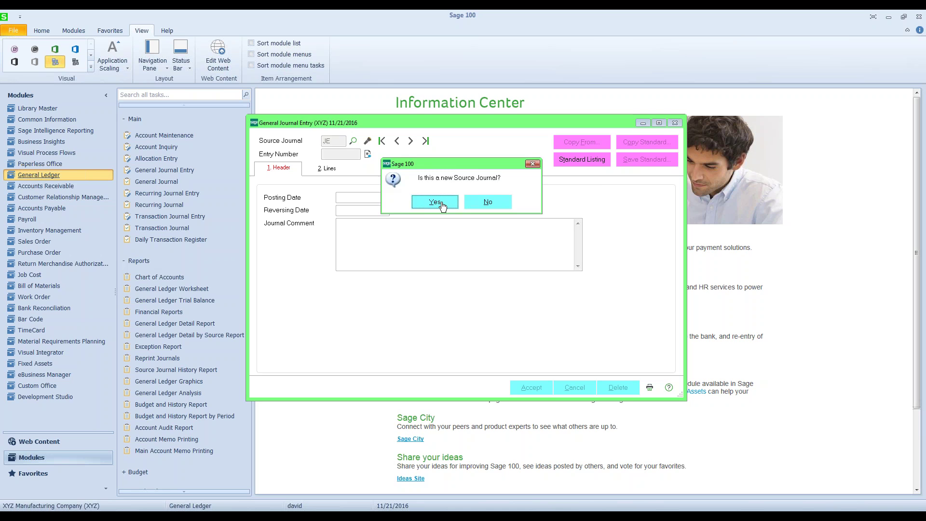
{"action": "key", "text": "Return"}
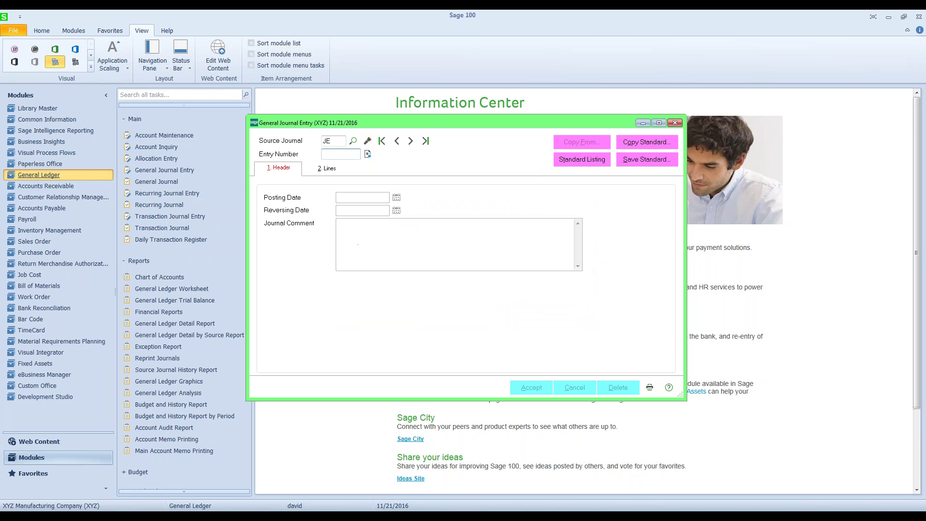
{"action": "left_click", "coordinate": [368, 154]}
{"action": "left_click", "coordinate": [389, 236]}
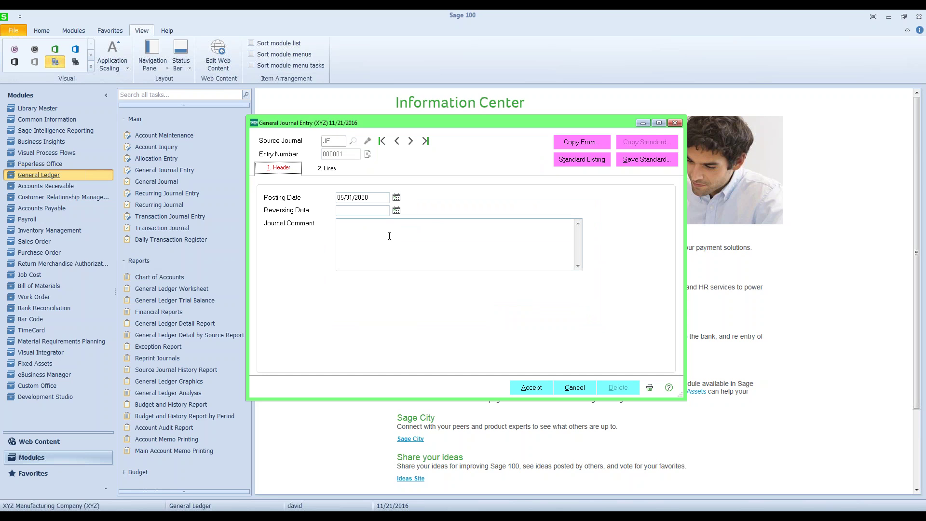
{"action": "left_click", "coordinate": [326, 168]}
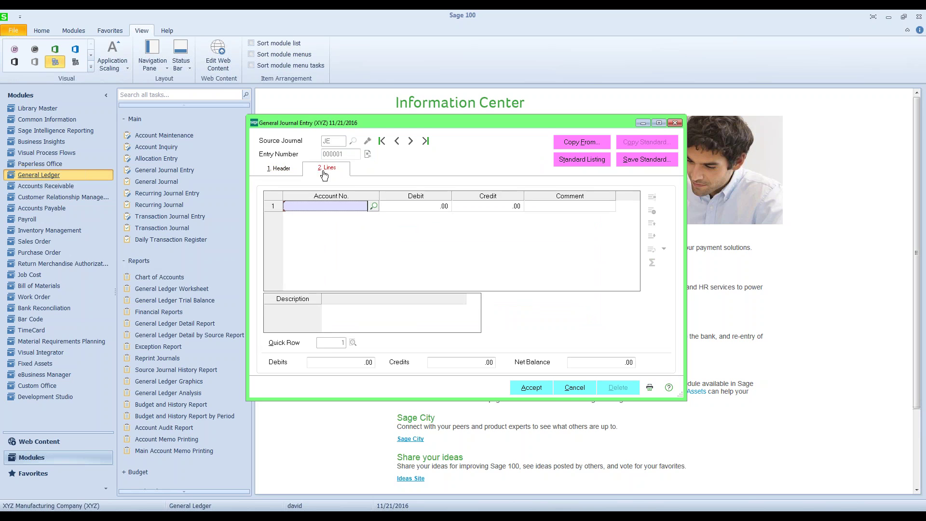
Debit 1.00 to 105-000-000, credit 1.00 to 135-000-000, and accept the entry.
{"action": "left_click", "coordinate": [375, 207]}
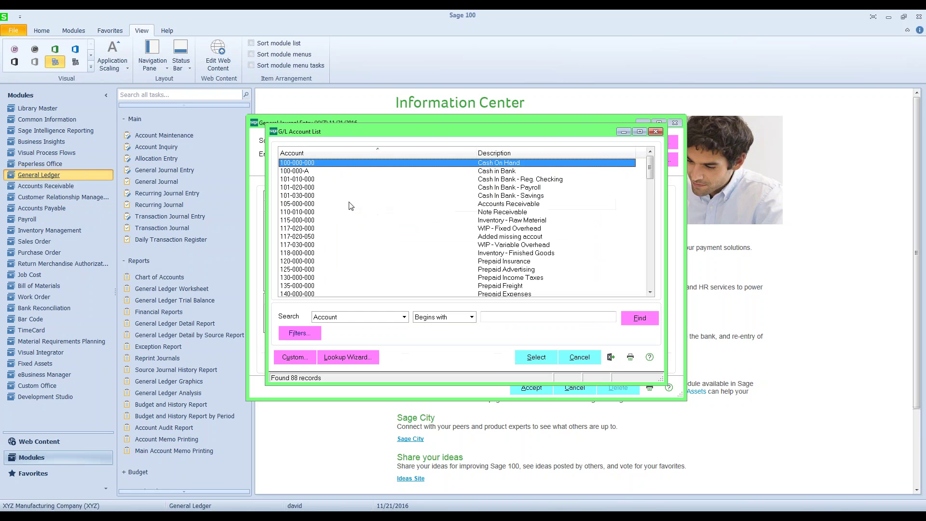
{"action": "left_click", "coordinate": [312, 205]}
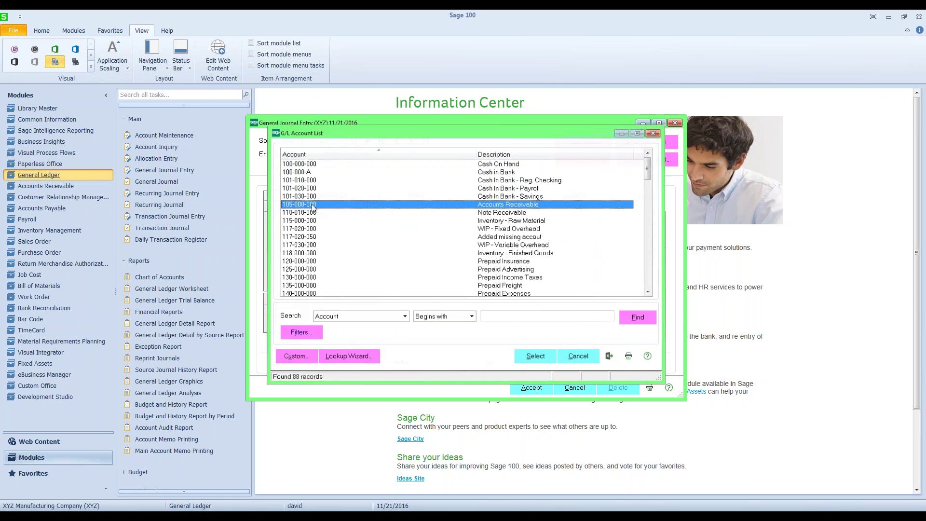
{"action": "double_click", "coordinate": [312, 204]}
{"action": "type", "text": "1"}
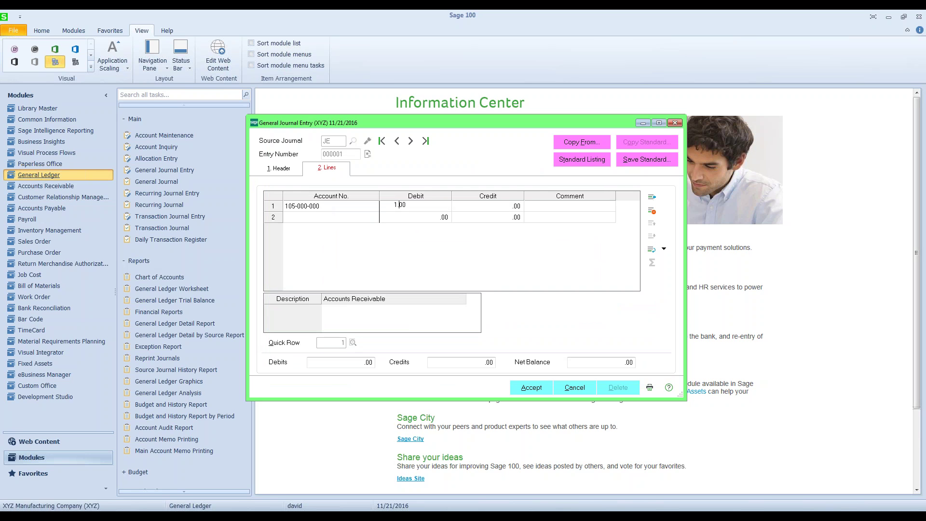
{"action": "key", "text": "Tab"}
{"action": "key", "text": "Tab"}
{"action": "key", "text": "Tab"}
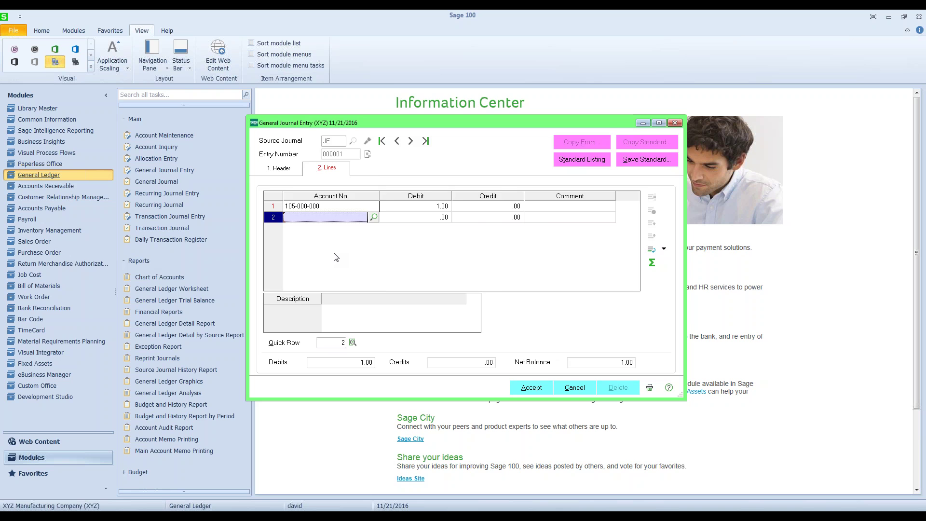
{"action": "left_click", "coordinate": [373, 217]}
{"action": "double_click", "coordinate": [305, 291]}
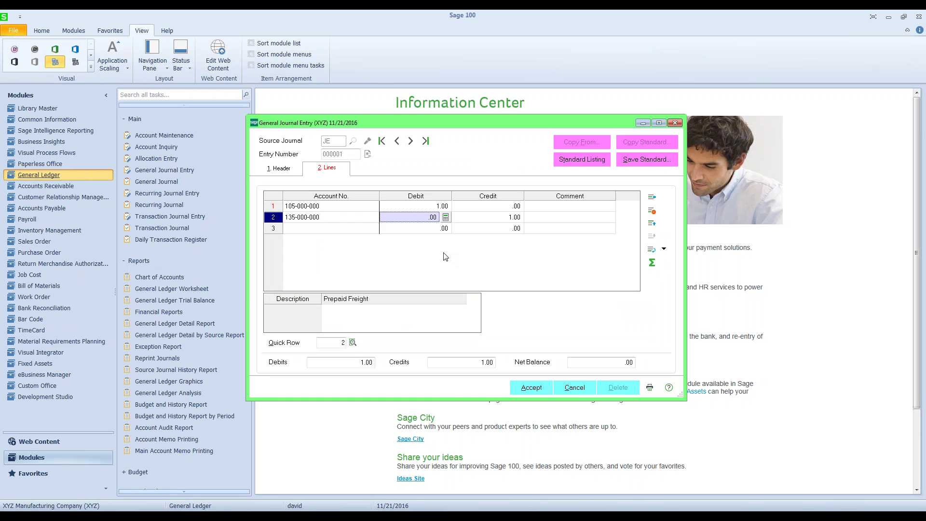
{"action": "key", "text": "alt+a"}
{"action": "left_click", "coordinate": [675, 124]}
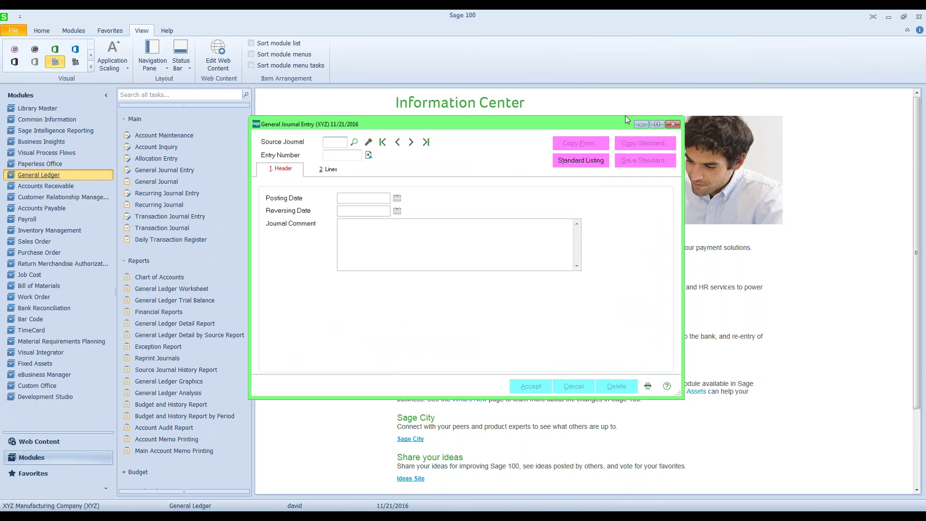
Set application scaling to Default and reopen General Journal Entry, centred on screen.
{"action": "left_click", "coordinate": [123, 68]}
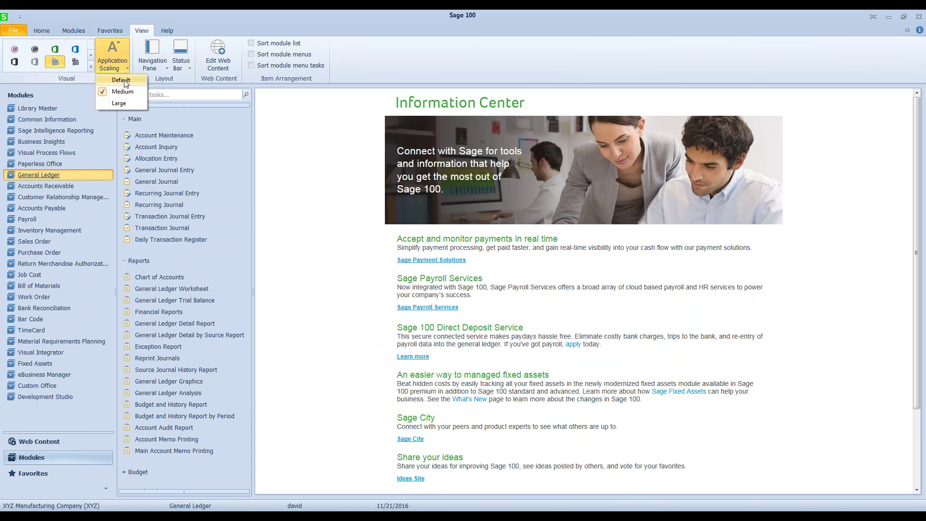
{"action": "left_click", "coordinate": [121, 80]}
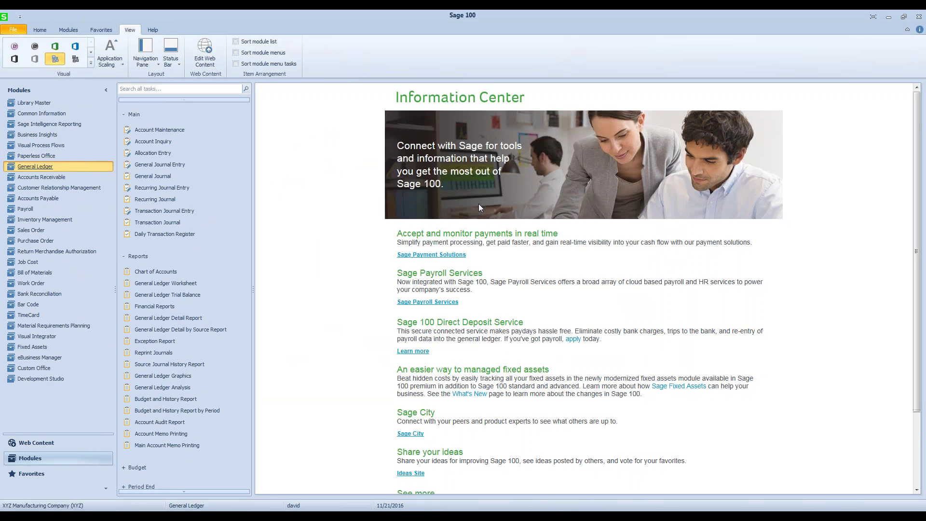
{"action": "left_click", "coordinate": [161, 164]}
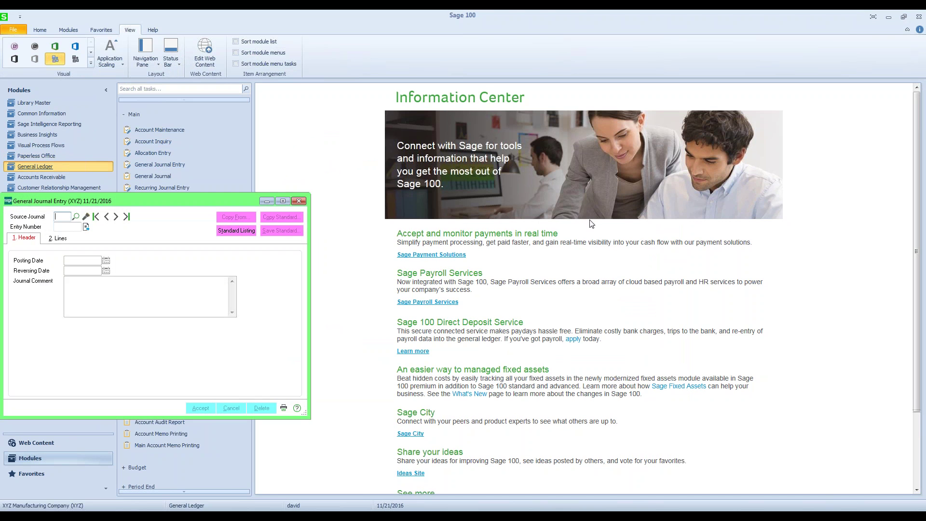
{"action": "left_click_drag", "start_coordinate": [175, 201], "coordinate": [524, 143]}
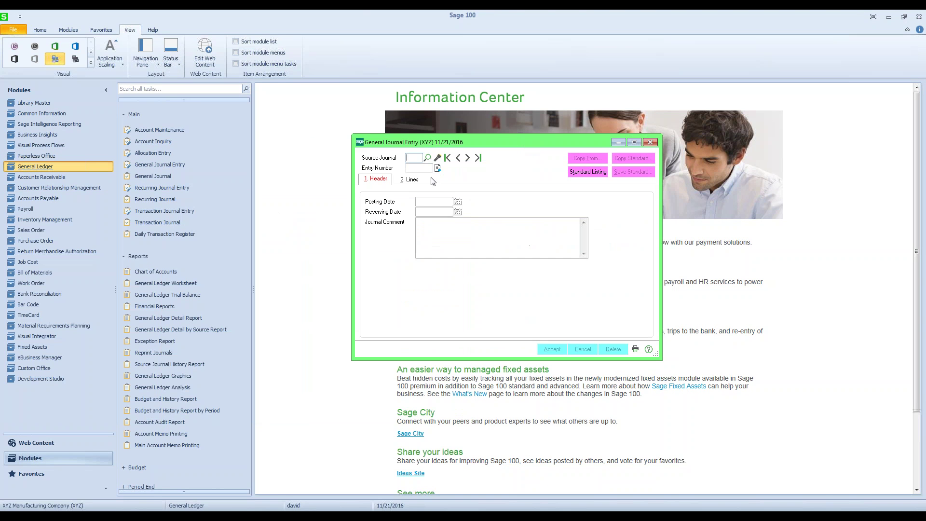
Reload entry JE 000001, review its lines, accept it again and close the window.
{"action": "left_click", "coordinate": [468, 157]}
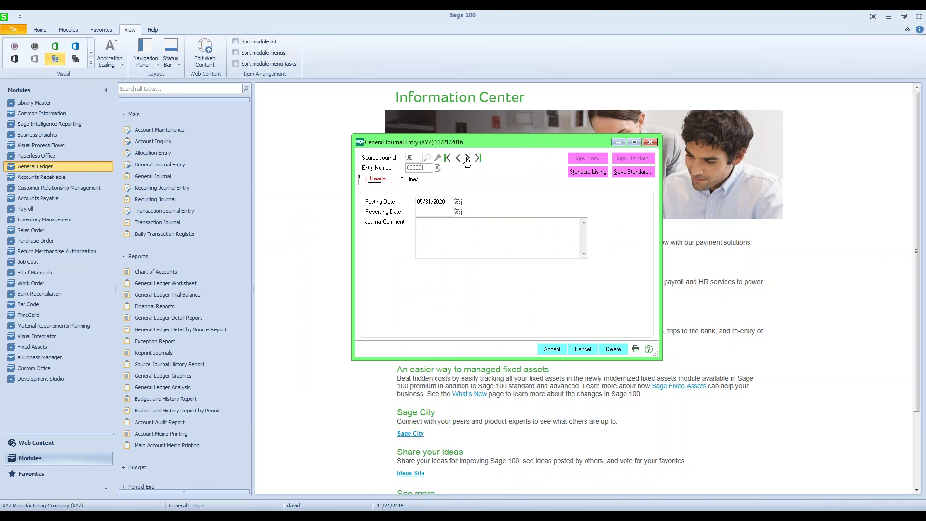
{"action": "left_click", "coordinate": [411, 180]}
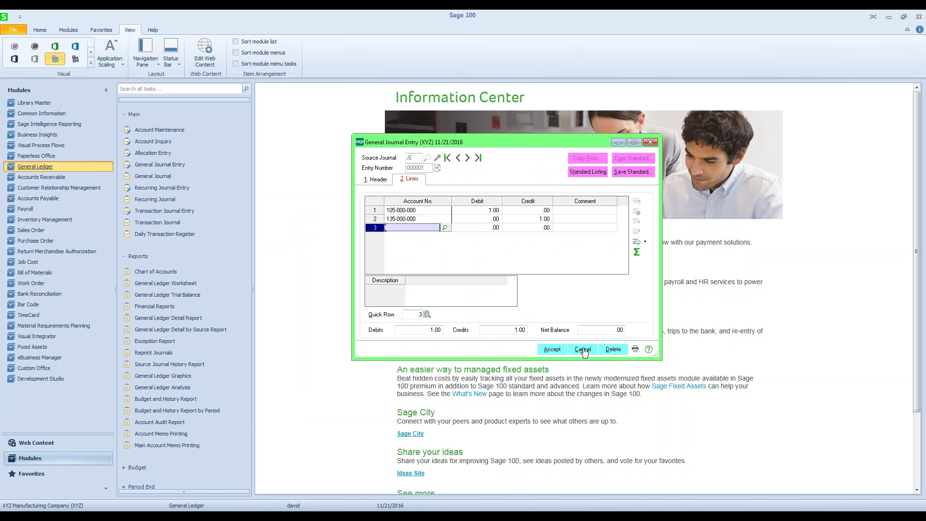
{"action": "left_click", "coordinate": [552, 349]}
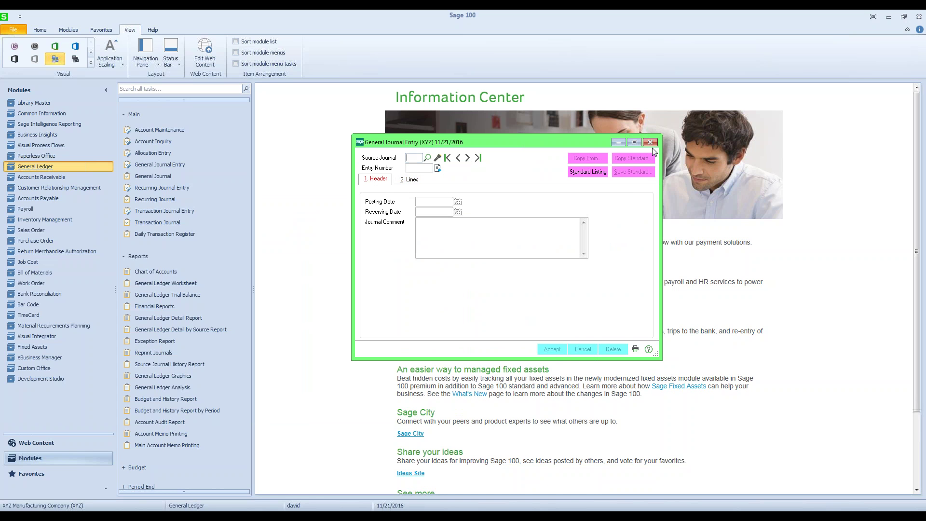
{"action": "left_click", "coordinate": [651, 143]}
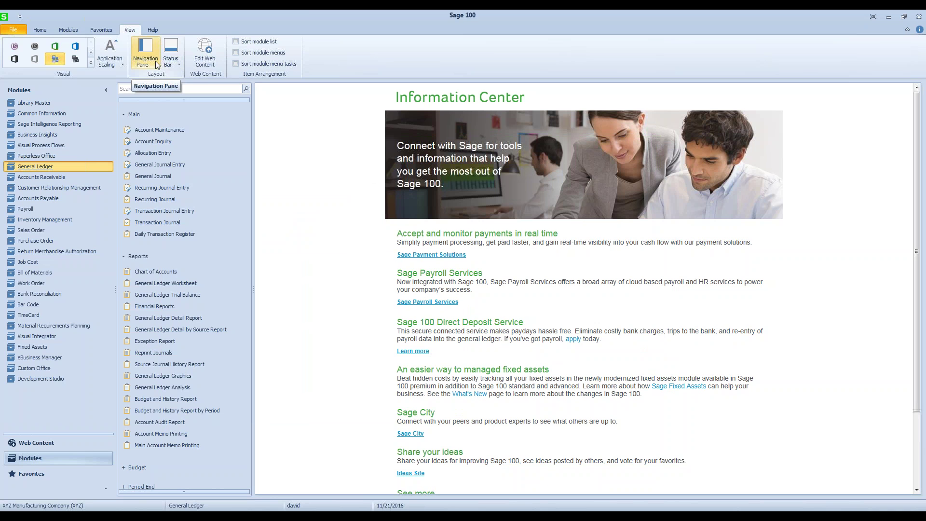
{"action": "left_click", "coordinate": [110, 62]}
Switch scaling level, then reload, accept and close entry JE 000001.
{"action": "left_click", "coordinate": [124, 90]}
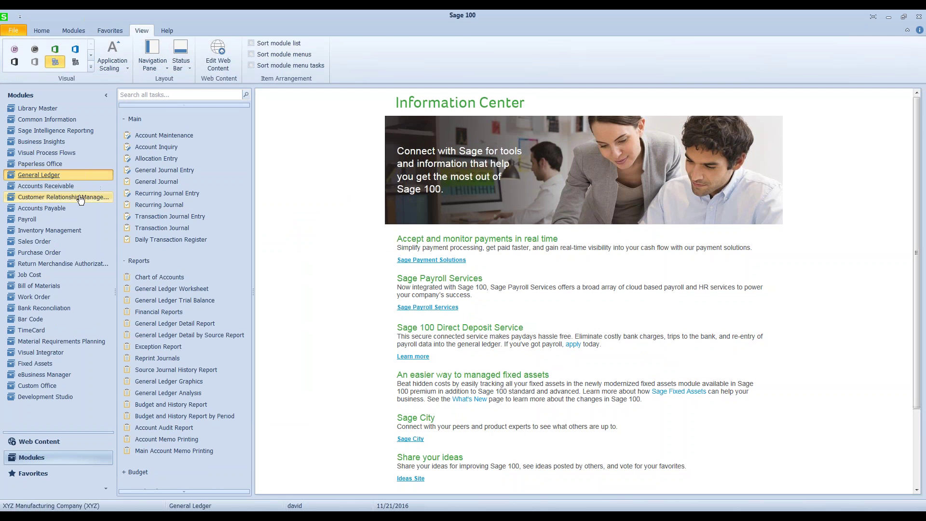
{"action": "left_click", "coordinate": [154, 170]}
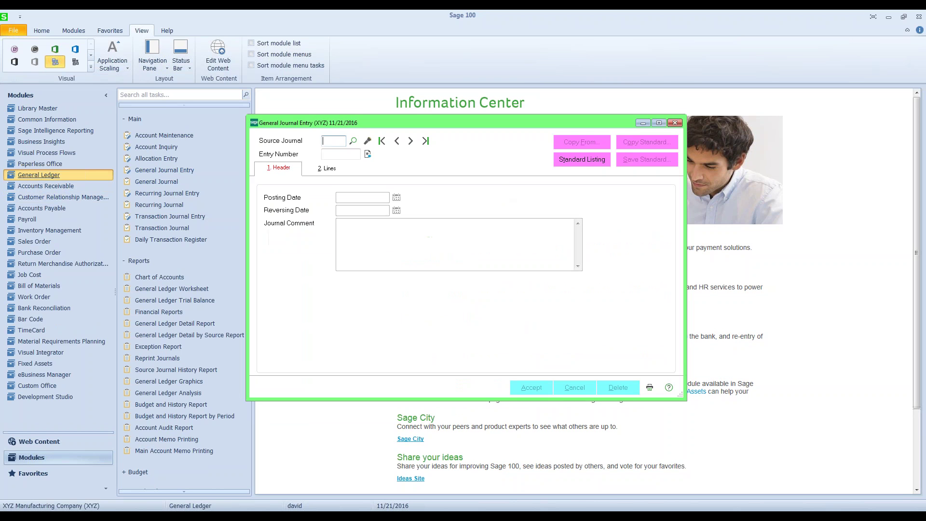
{"action": "left_click", "coordinate": [414, 142]}
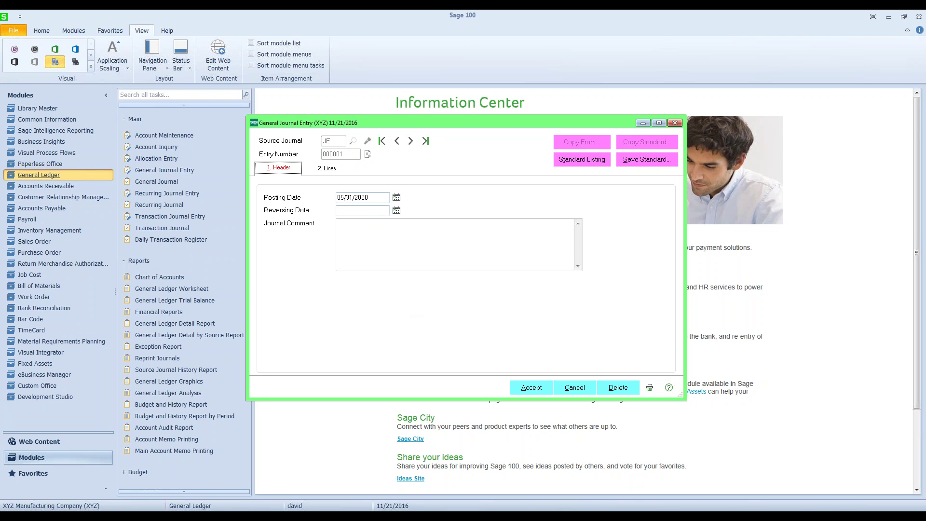
{"action": "left_click", "coordinate": [321, 171]}
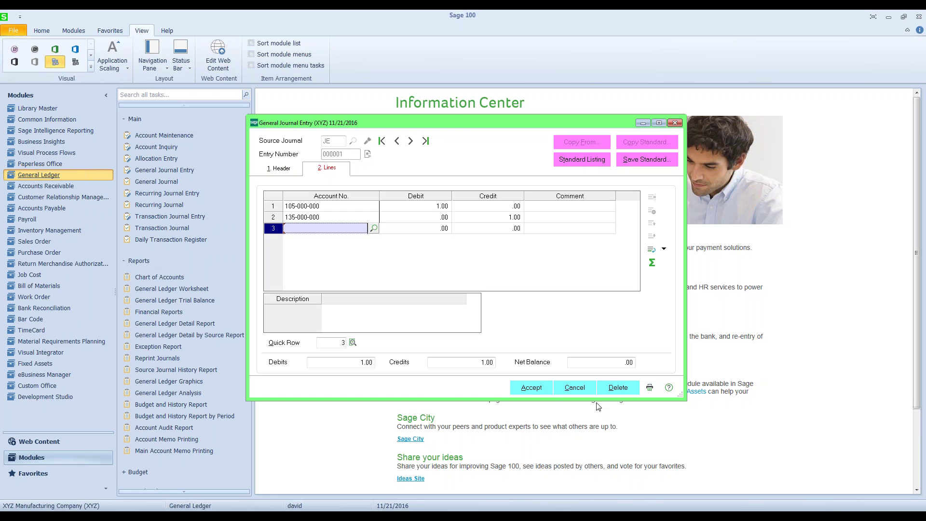
{"action": "left_click", "coordinate": [544, 391]}
{"action": "left_click", "coordinate": [674, 122]}
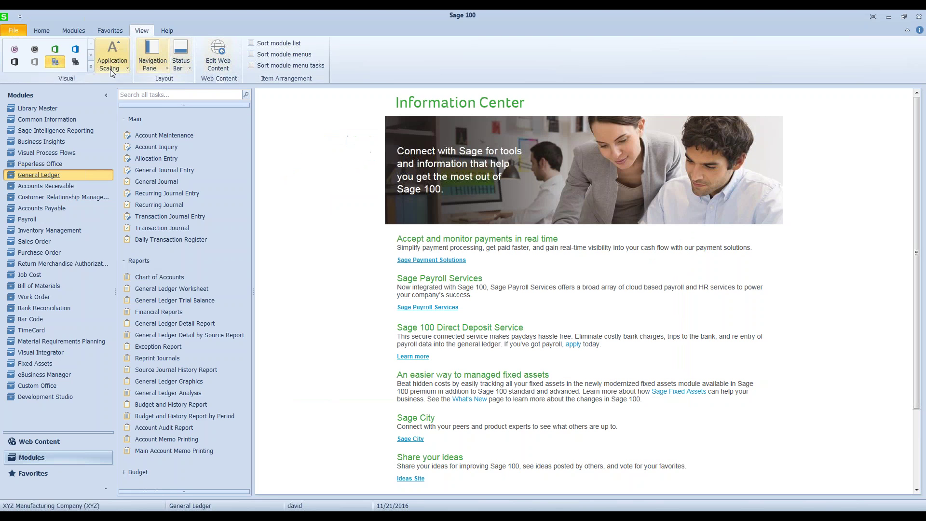
Set scaling to Large, then review JE 000001's lines, accept and close it.
{"action": "left_click", "coordinate": [115, 70]}
{"action": "left_click", "coordinate": [119, 103]}
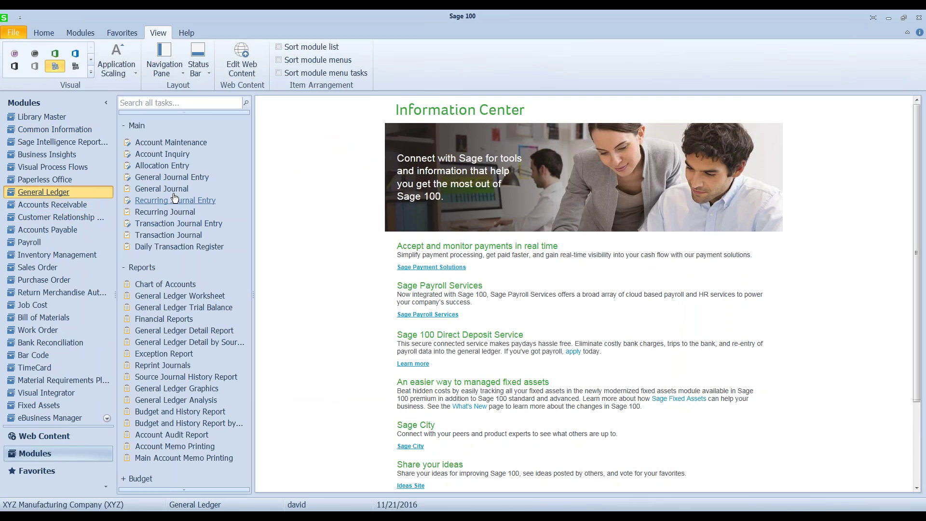
{"action": "left_click", "coordinate": [172, 179]}
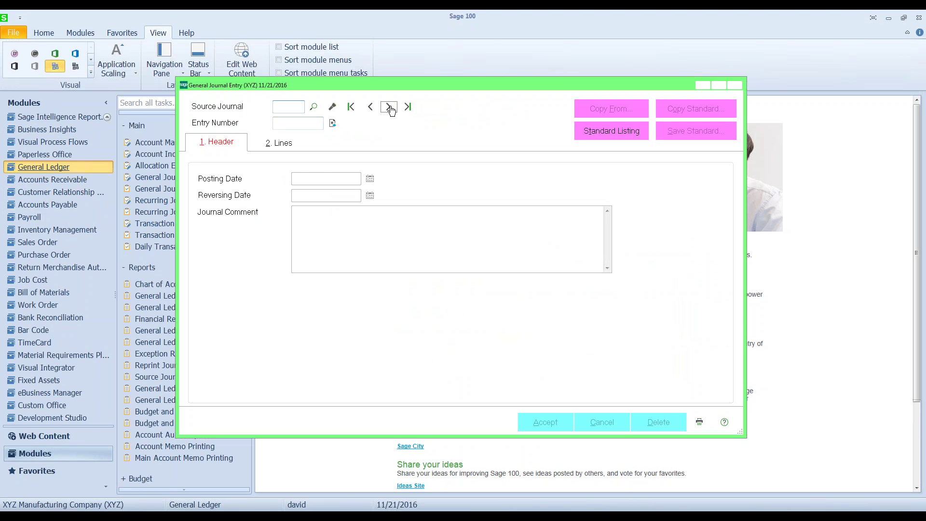
{"action": "left_click", "coordinate": [389, 106]}
{"action": "left_click", "coordinate": [285, 144]}
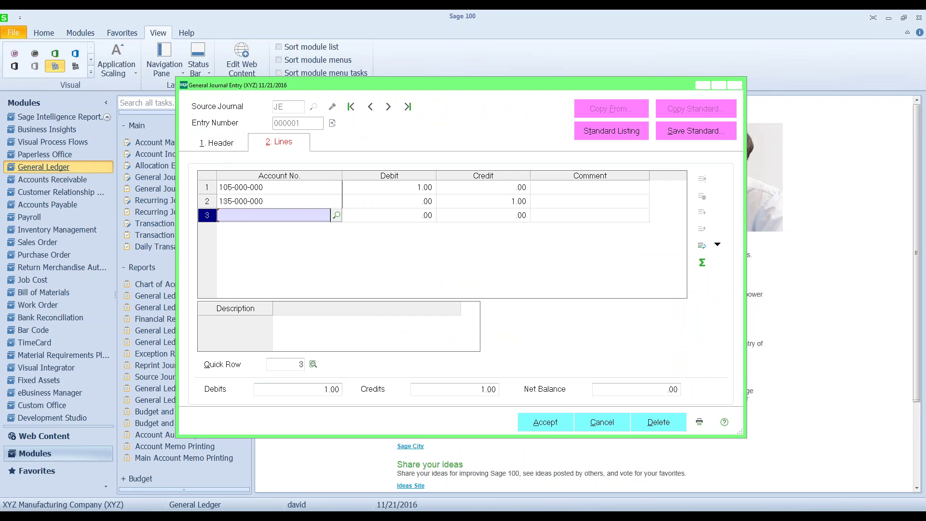
{"action": "left_click", "coordinate": [554, 422]}
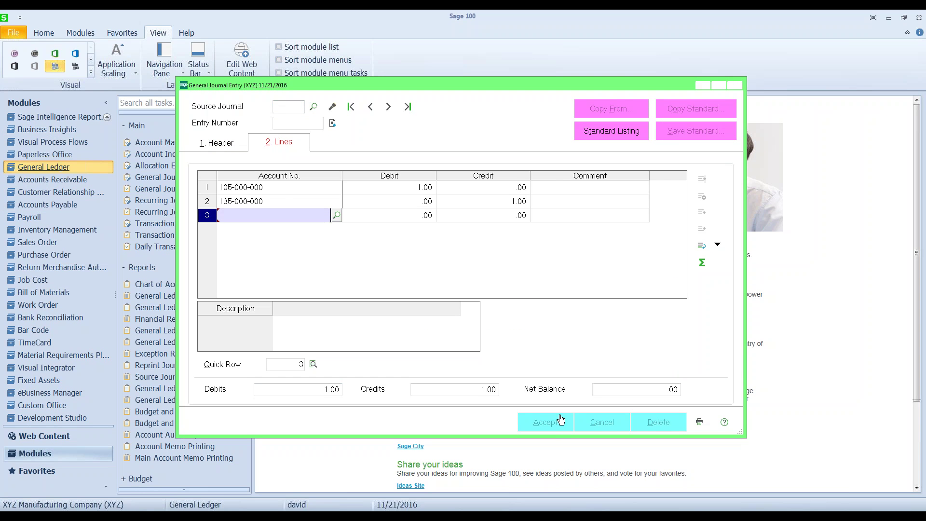
{"action": "left_click", "coordinate": [735, 86]}
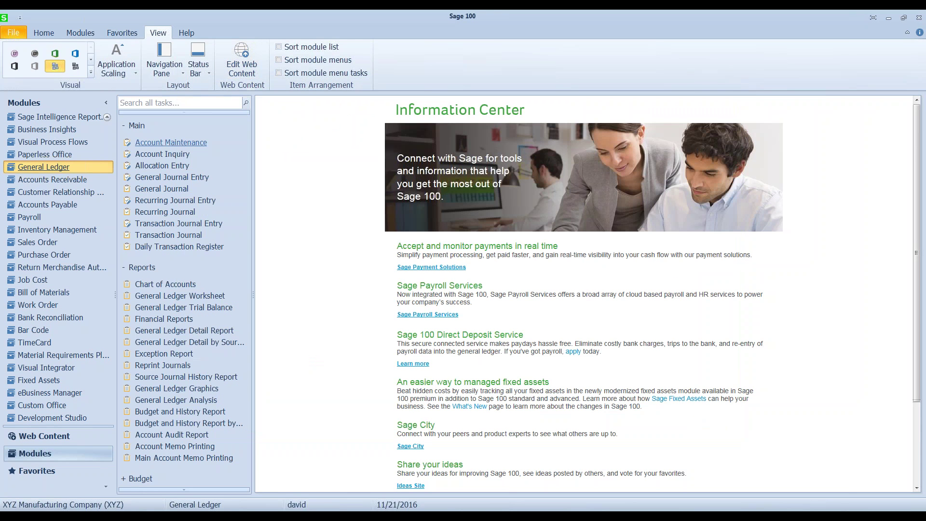